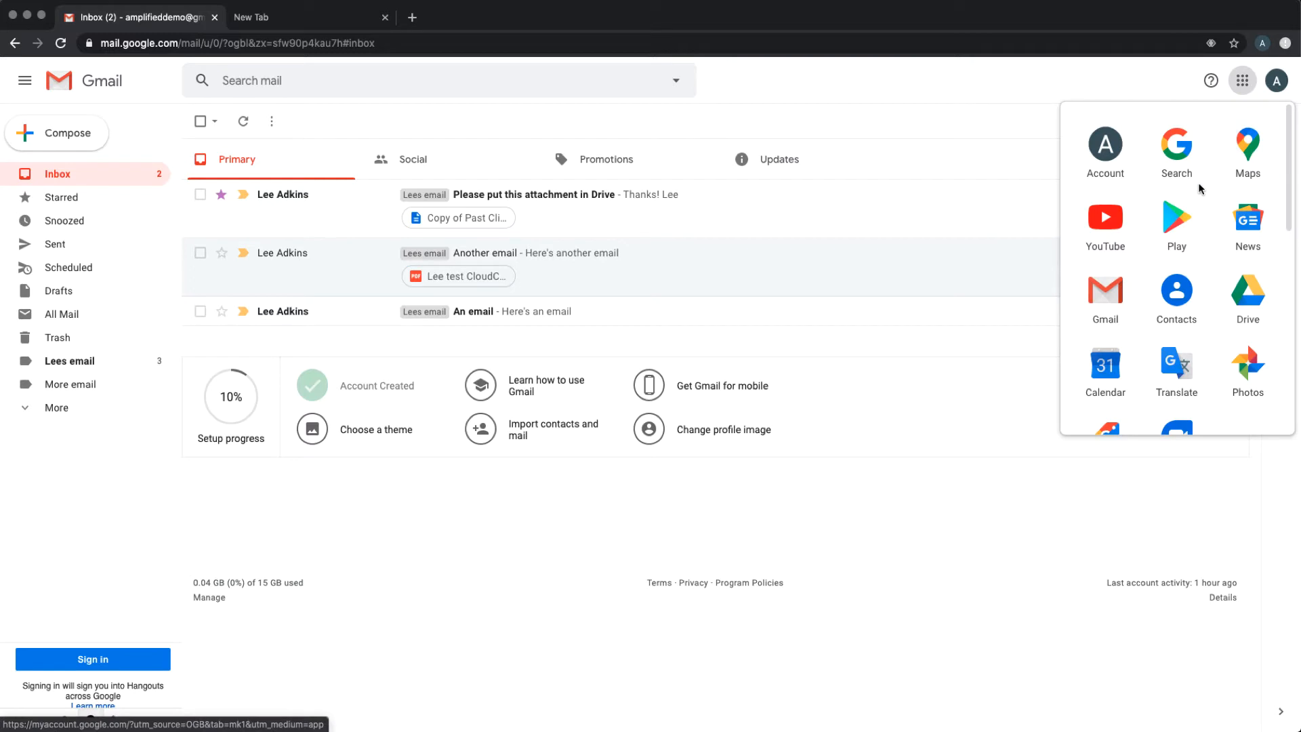
# Rearrange the Google apps launcher, moving Calendar beside Account and Contacts, Drive and Gmail into the second row.
pyautogui.scroll(-1, 1216, 216)
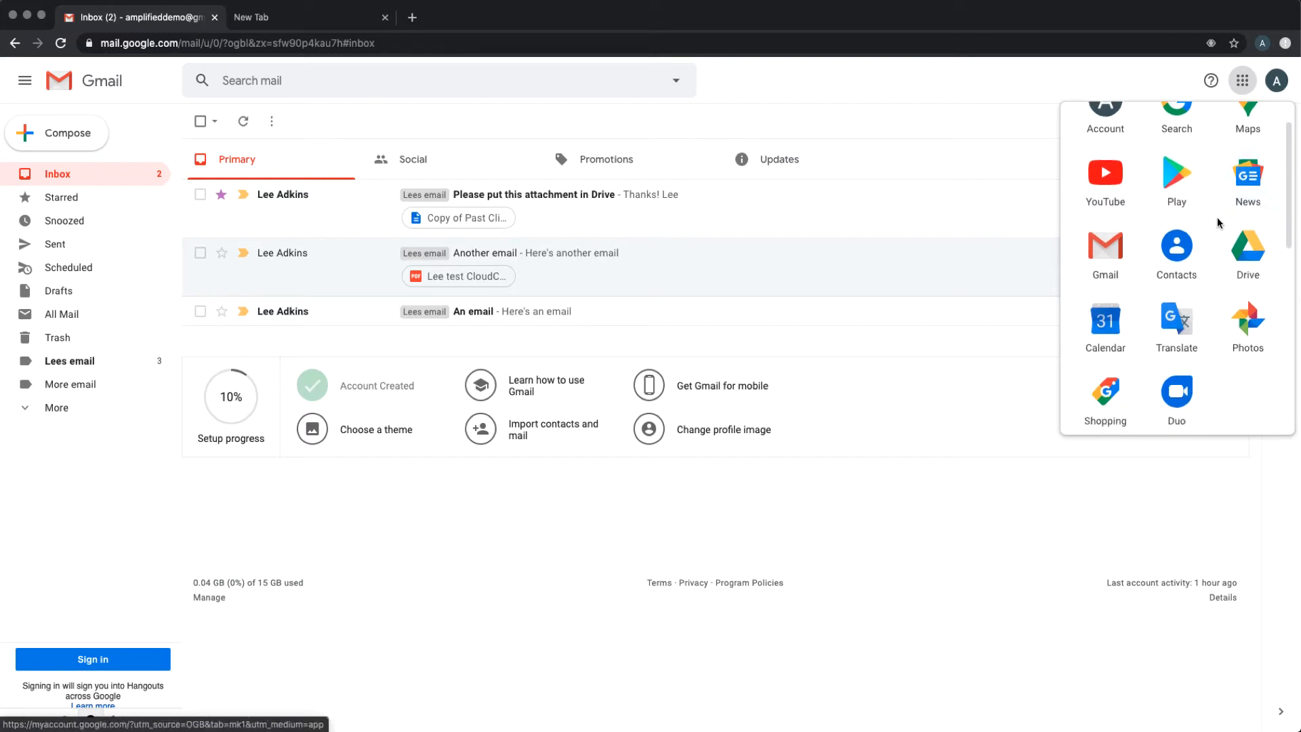
pyautogui.scroll(-3, 1216, 218)
pyautogui.scroll(-2, 1217, 221)
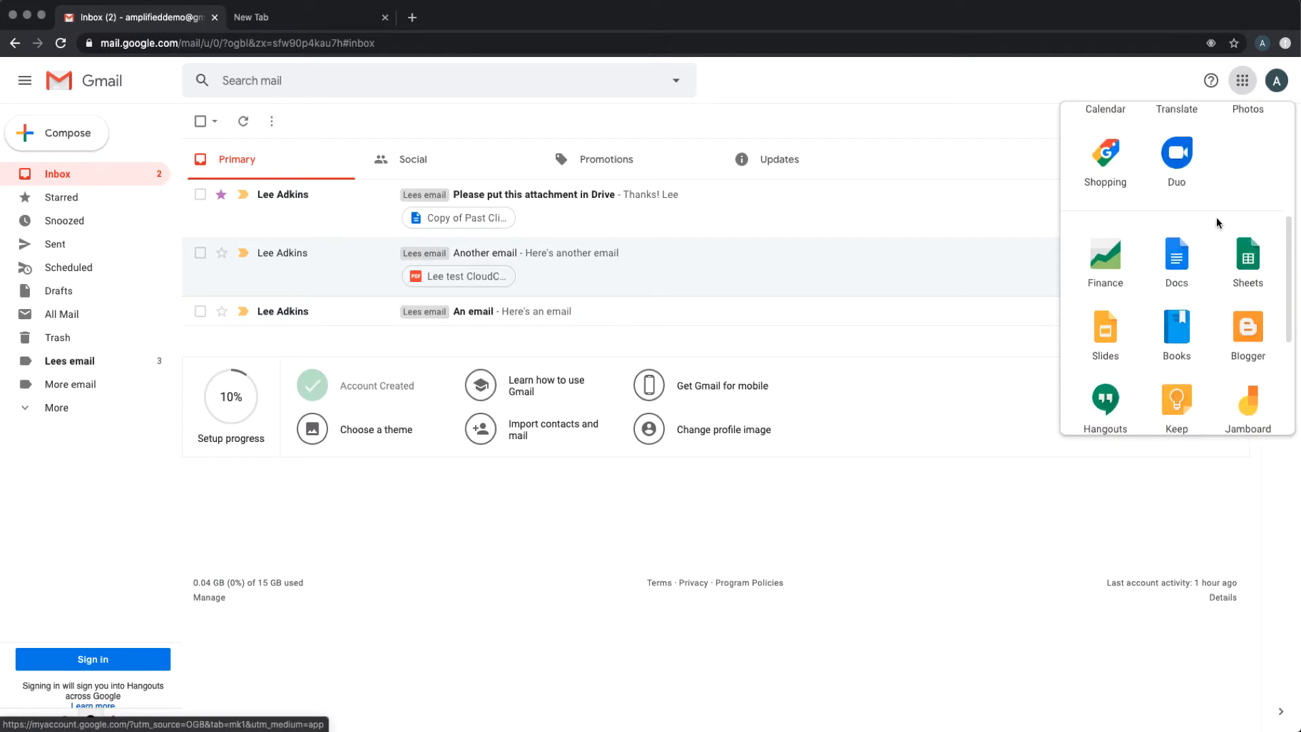
pyautogui.scroll(5, 1217, 220)
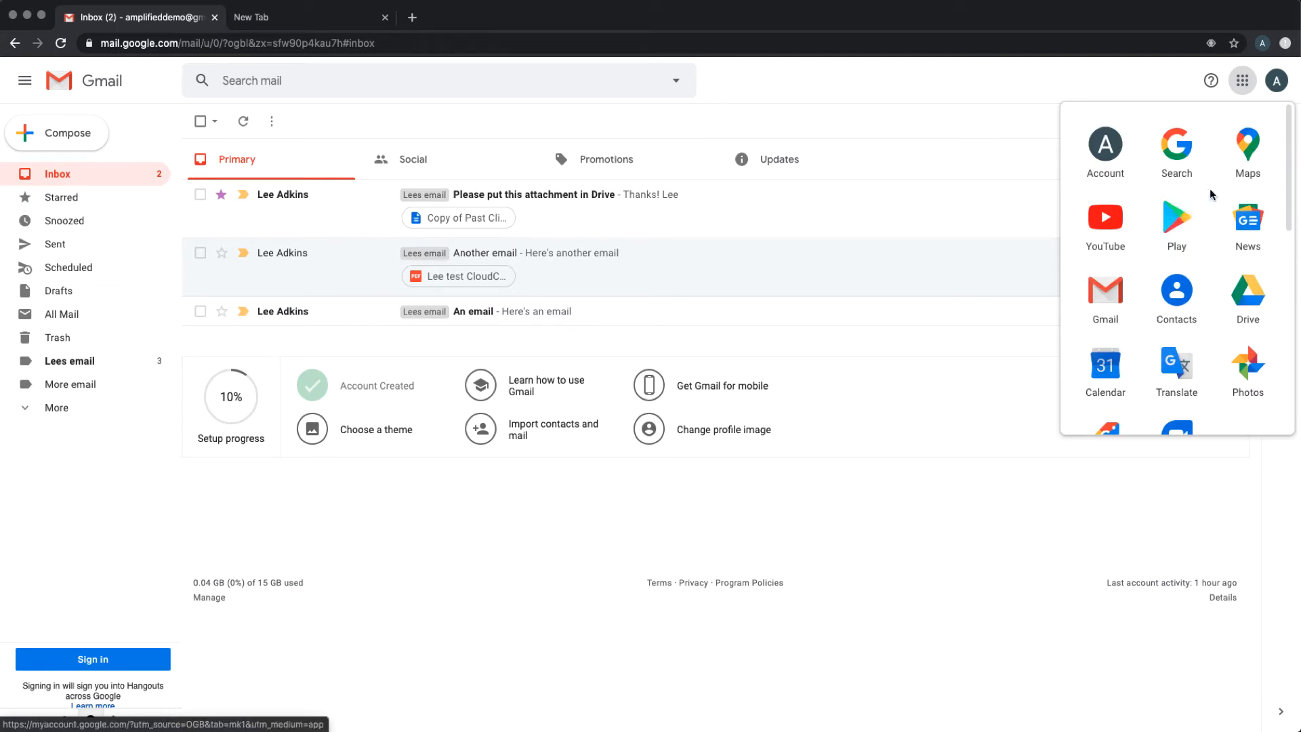
pyautogui.moveTo(1116, 359); pyautogui.dragTo(1178, 154)
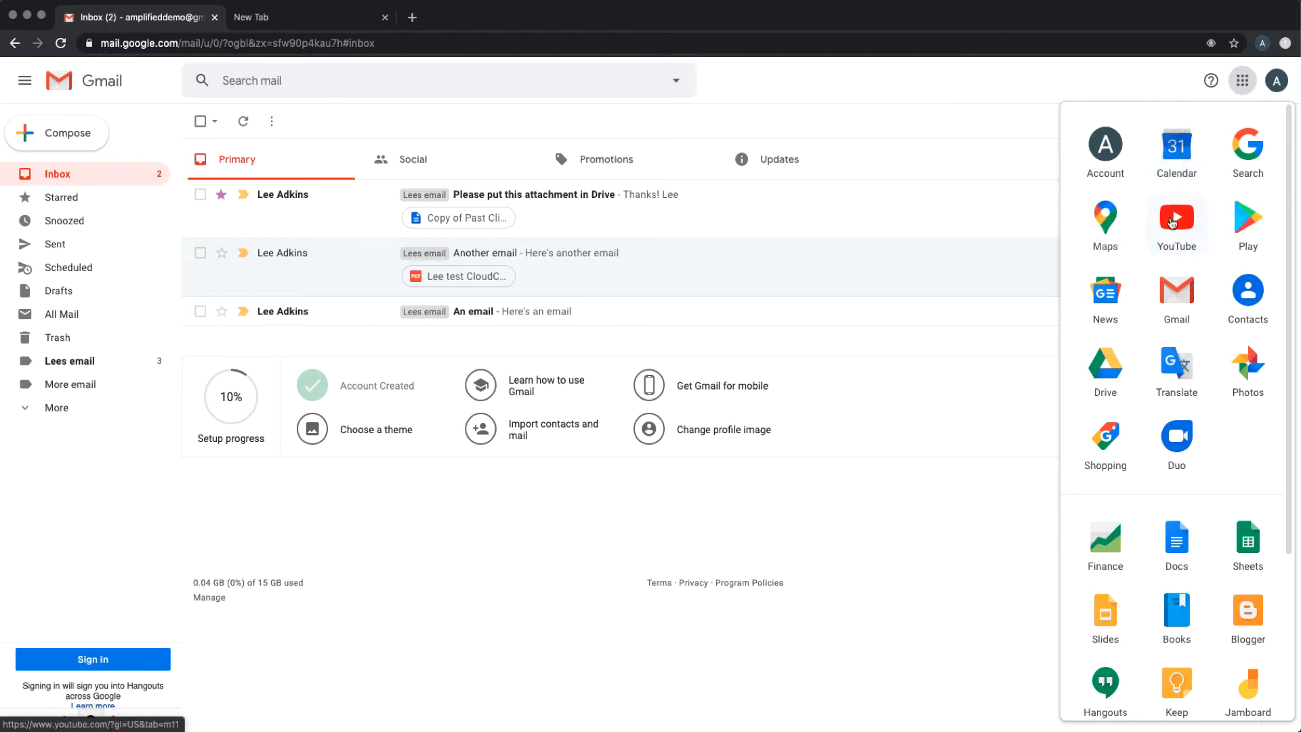
pyautogui.moveTo(1118, 376); pyautogui.dragTo(1110, 222)
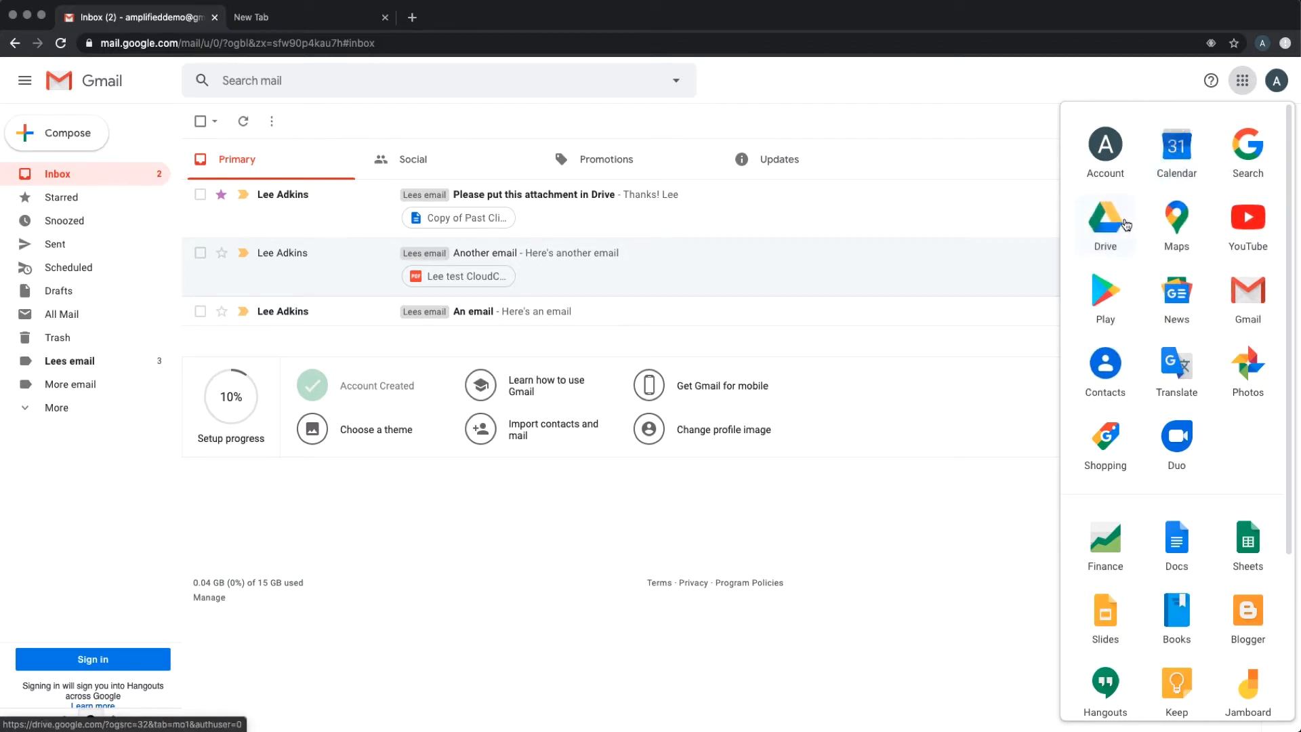
pyautogui.moveTo(1244, 291); pyautogui.dragTo(1182, 230)
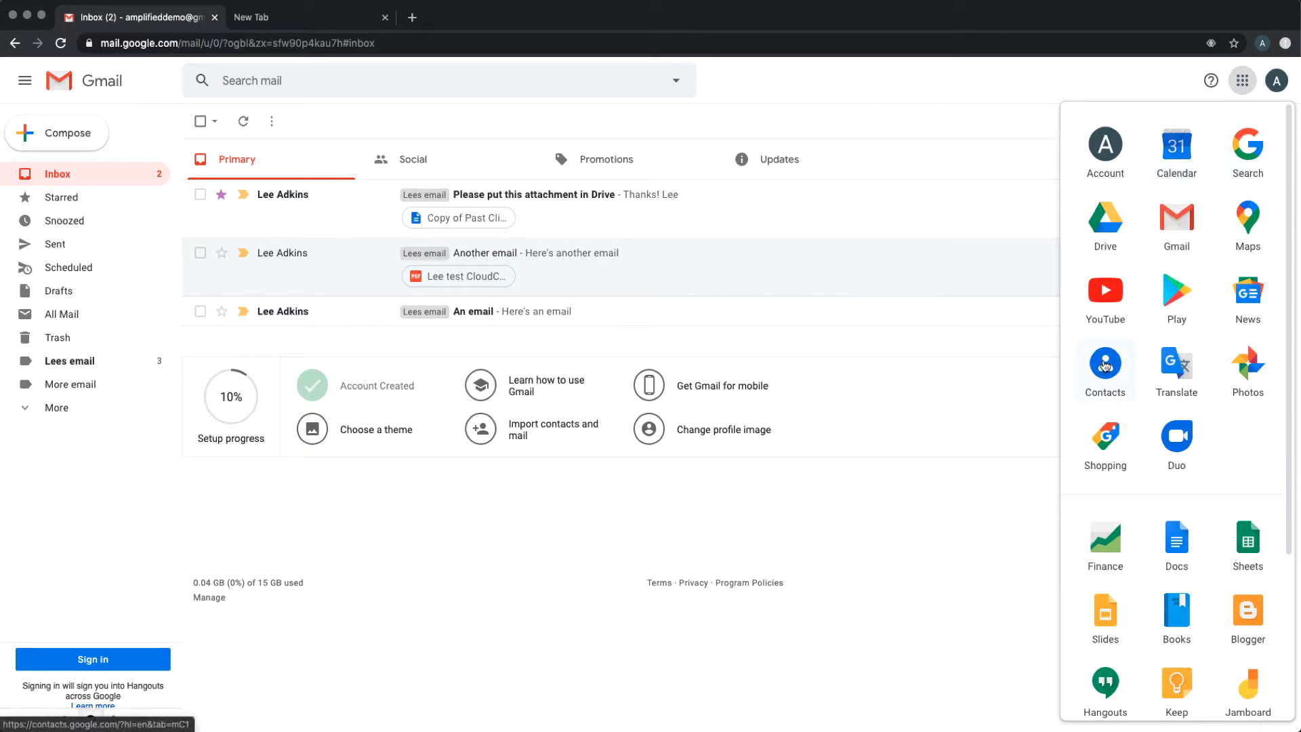
pyautogui.moveTo(1105, 366); pyautogui.dragTo(1107, 220)
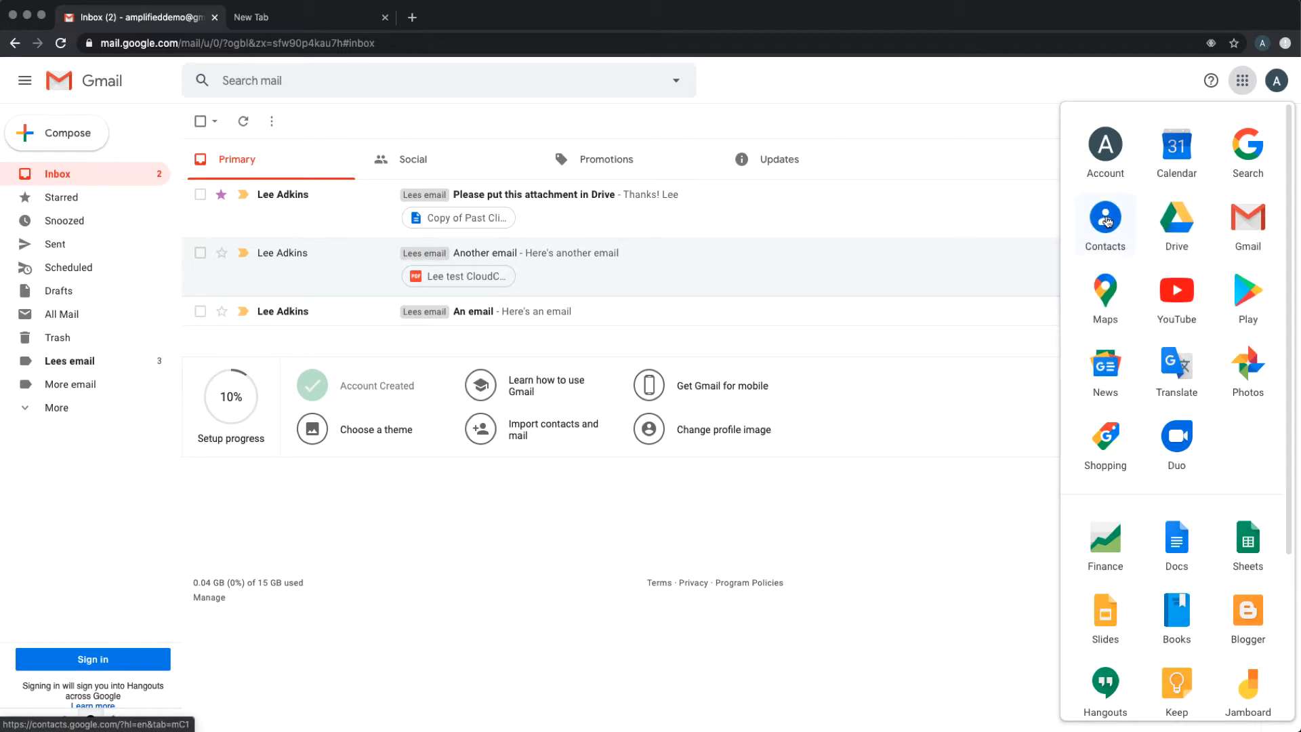
# Open Google Contacts, dismiss the introduction, and add the entry under Other contacts to the saved contacts.
pyautogui.click(1107, 221)
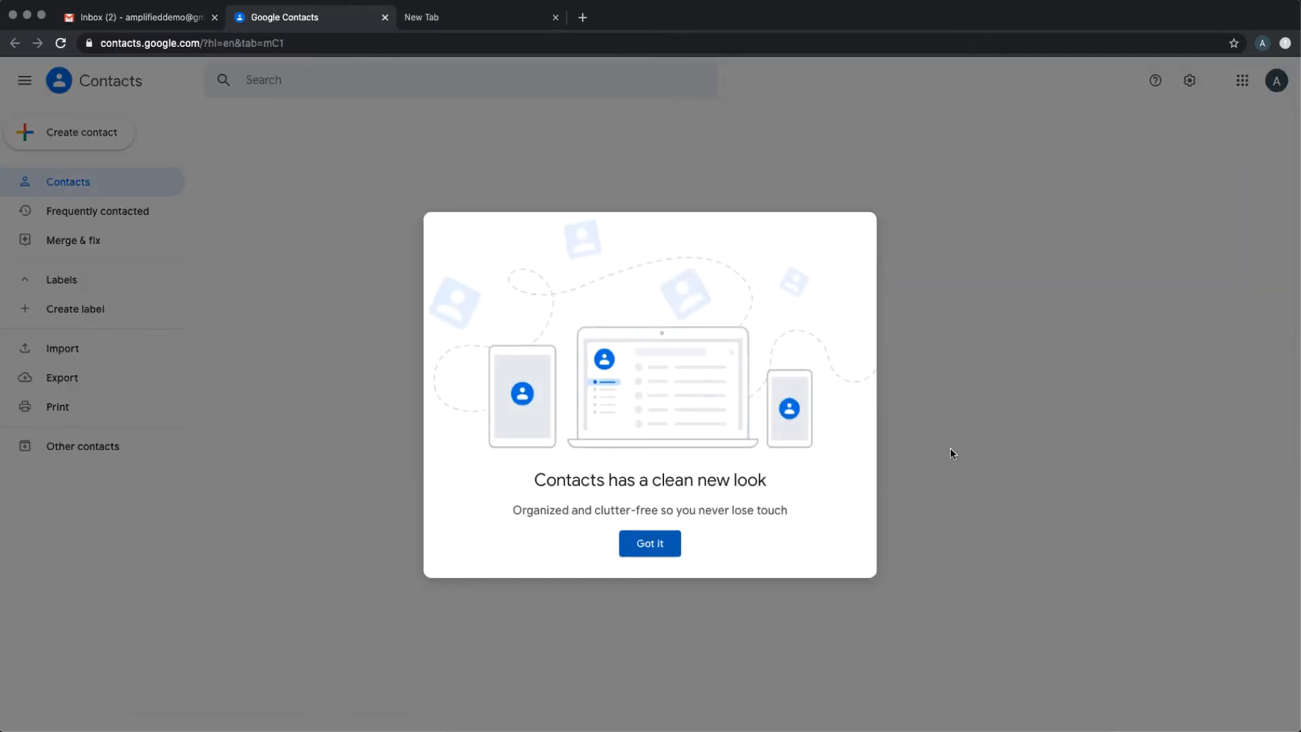
pyautogui.click(660, 544)
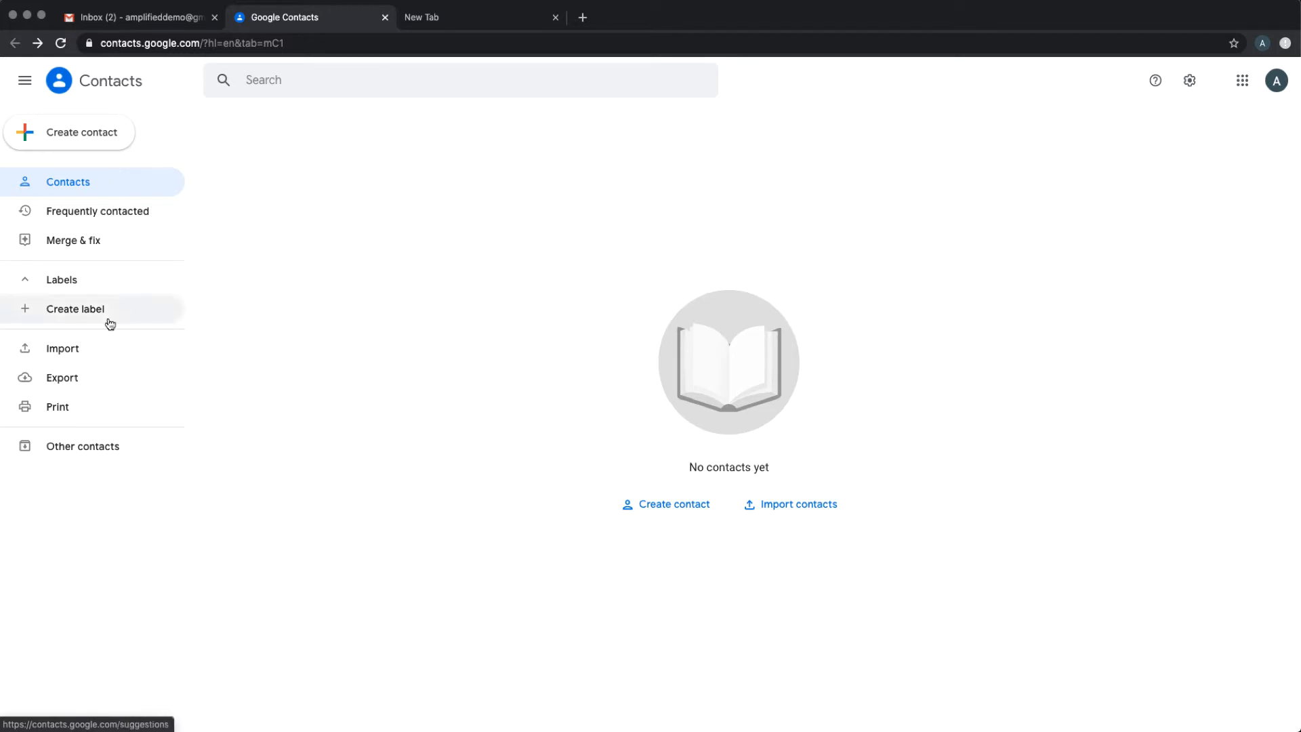
pyautogui.click(61, 452)
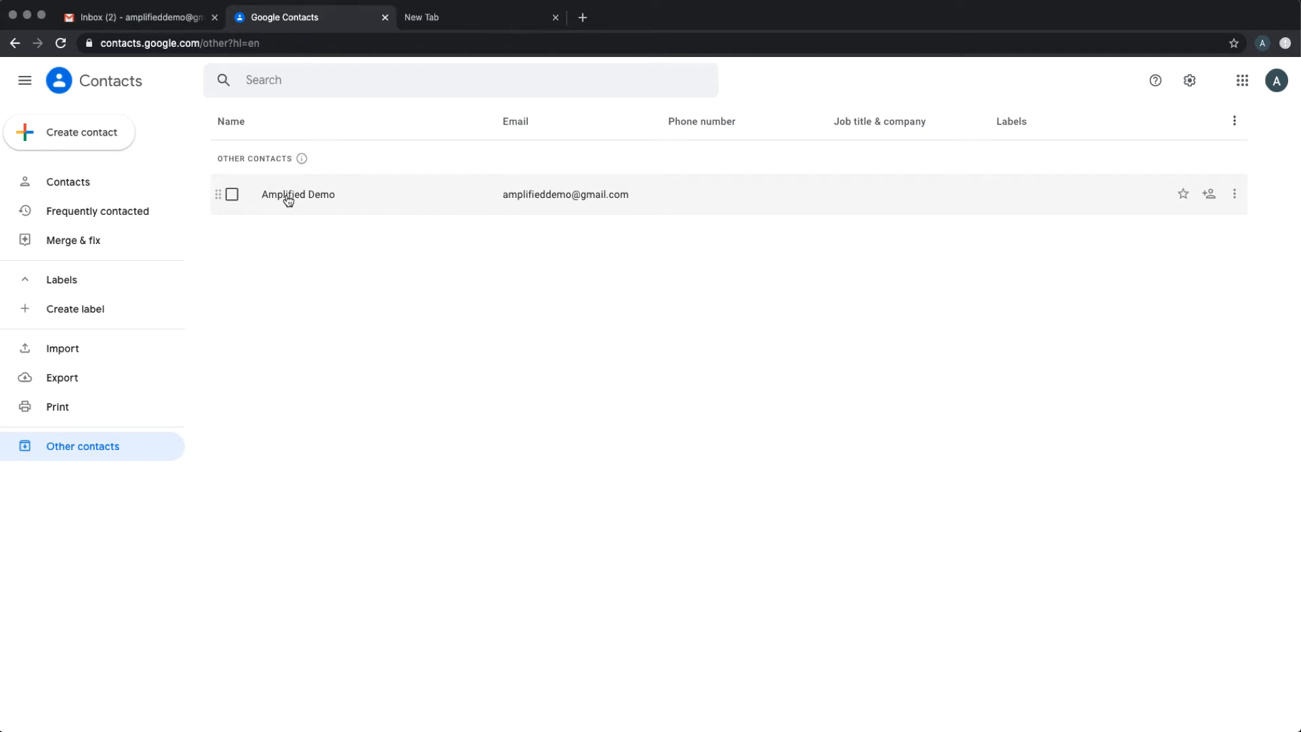
pyautogui.click(1210, 194)
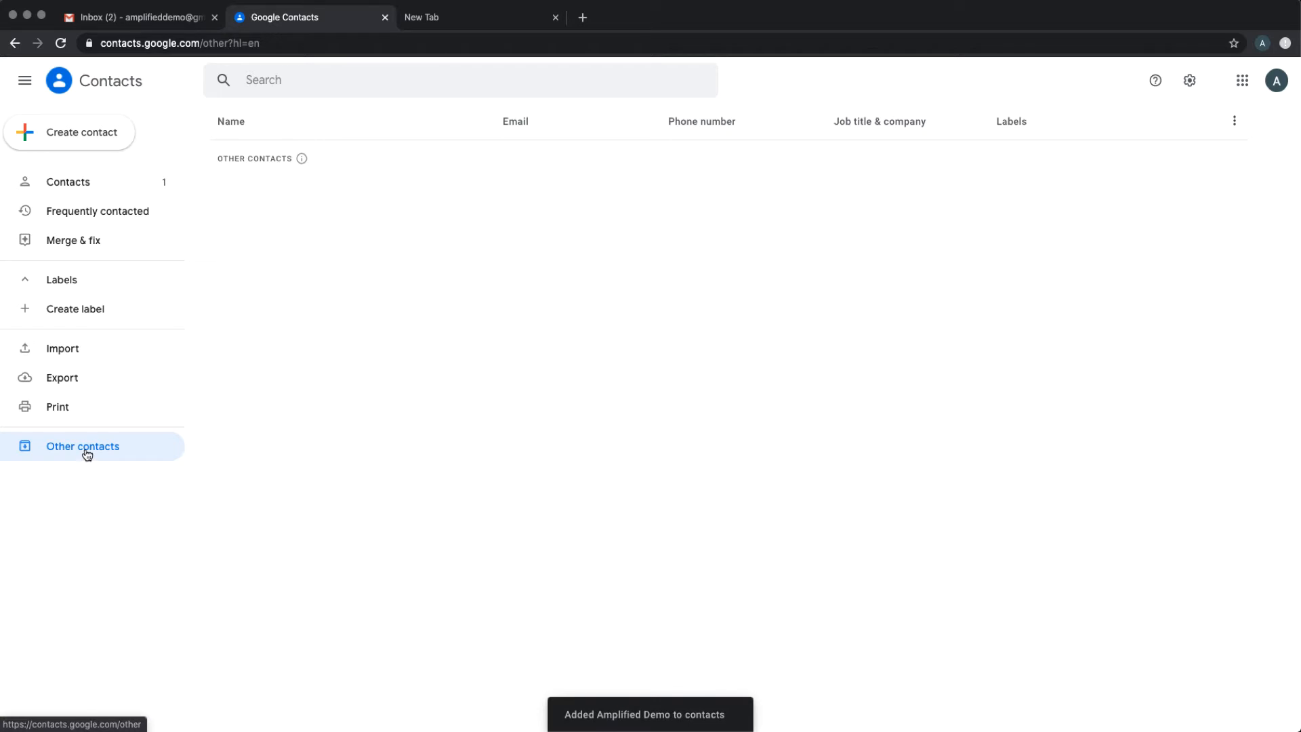
# Open the saved contact for editing and enter the contact's first and last name.
pyautogui.click(86, 180)
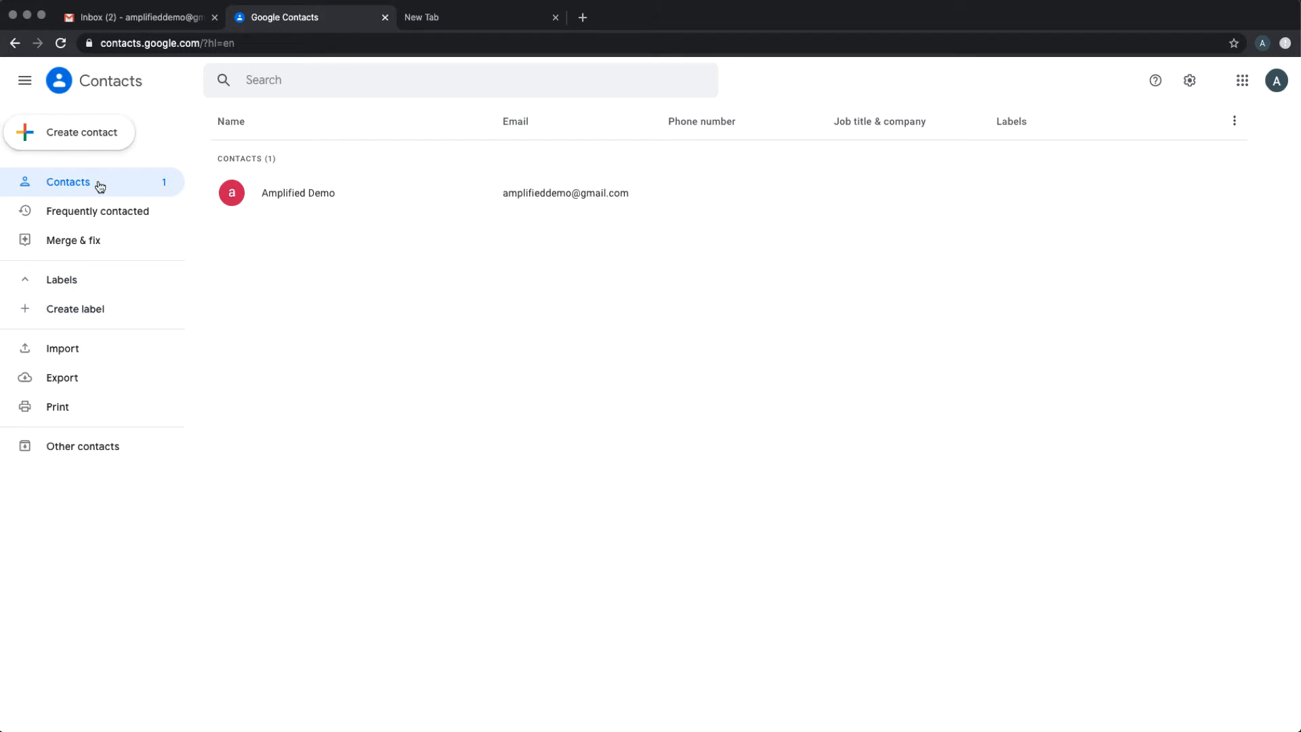
pyautogui.click(315, 195)
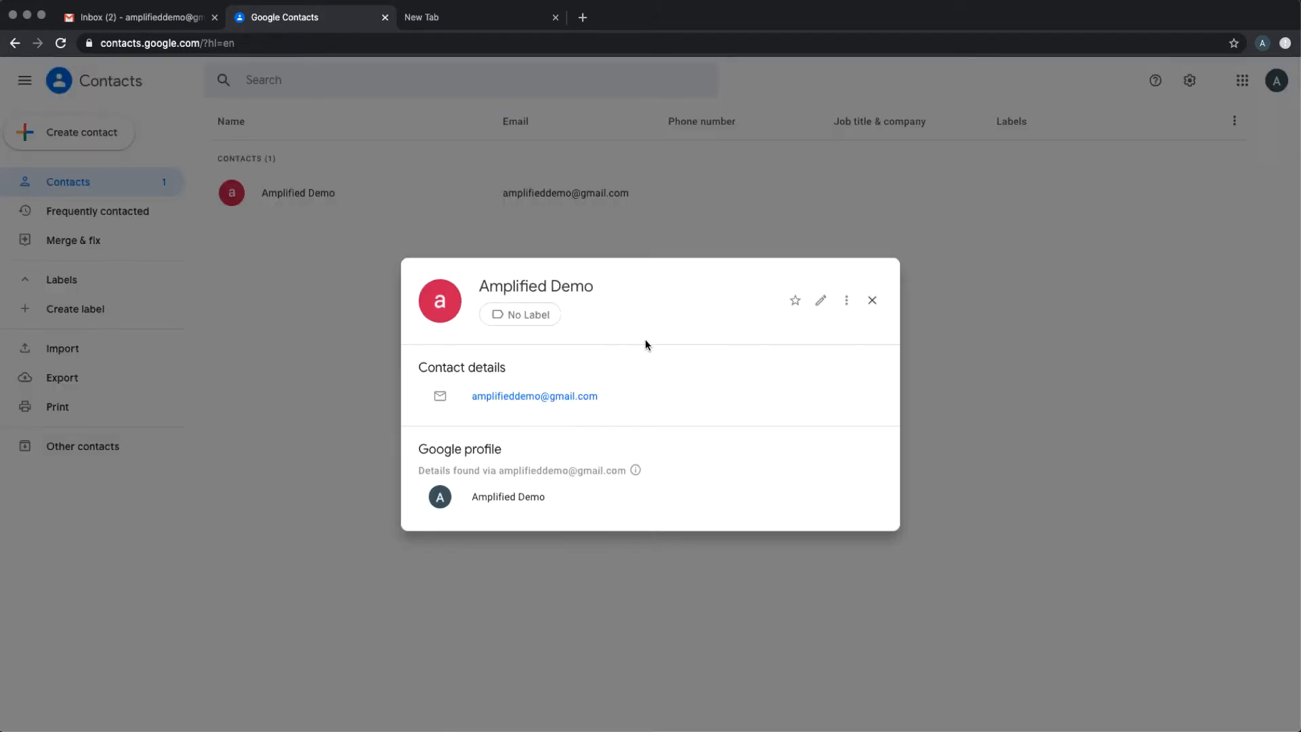
pyautogui.click(822, 302)
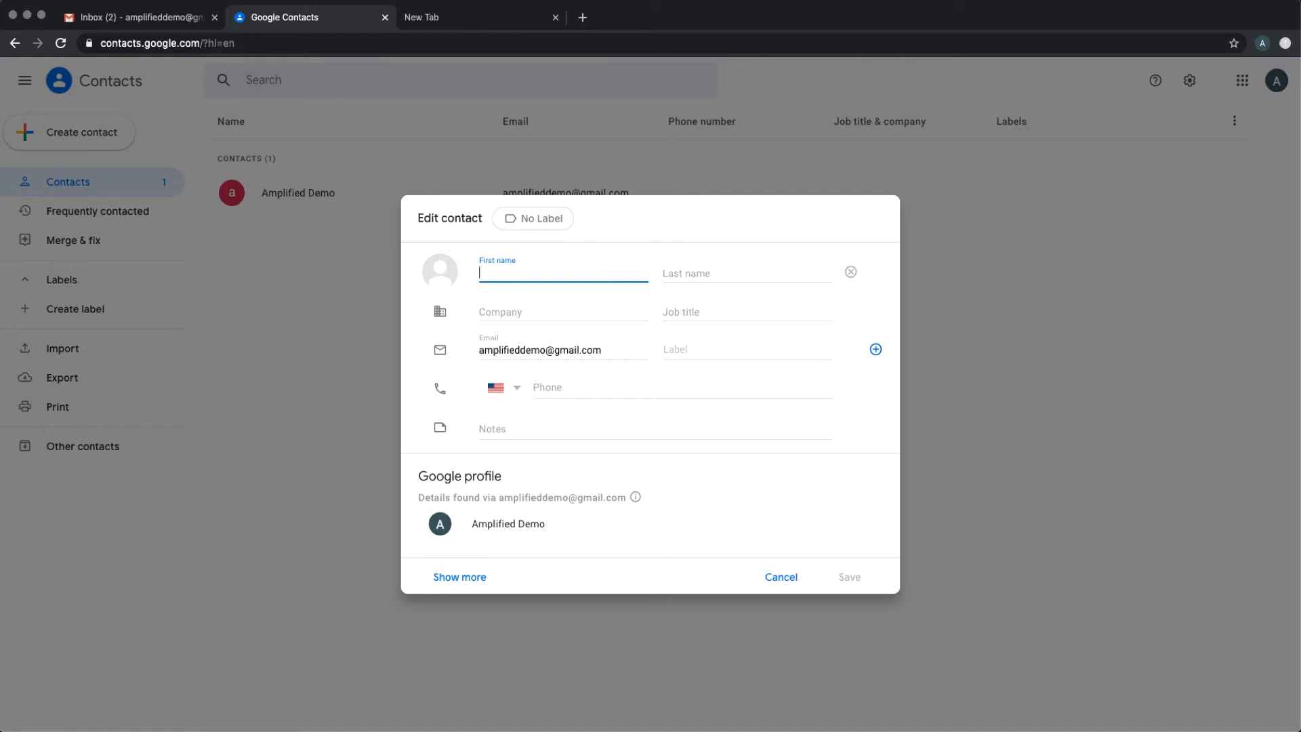
pyautogui.write('Amplified')
pyautogui.press('Tab')
pyautogui.write('Demo')
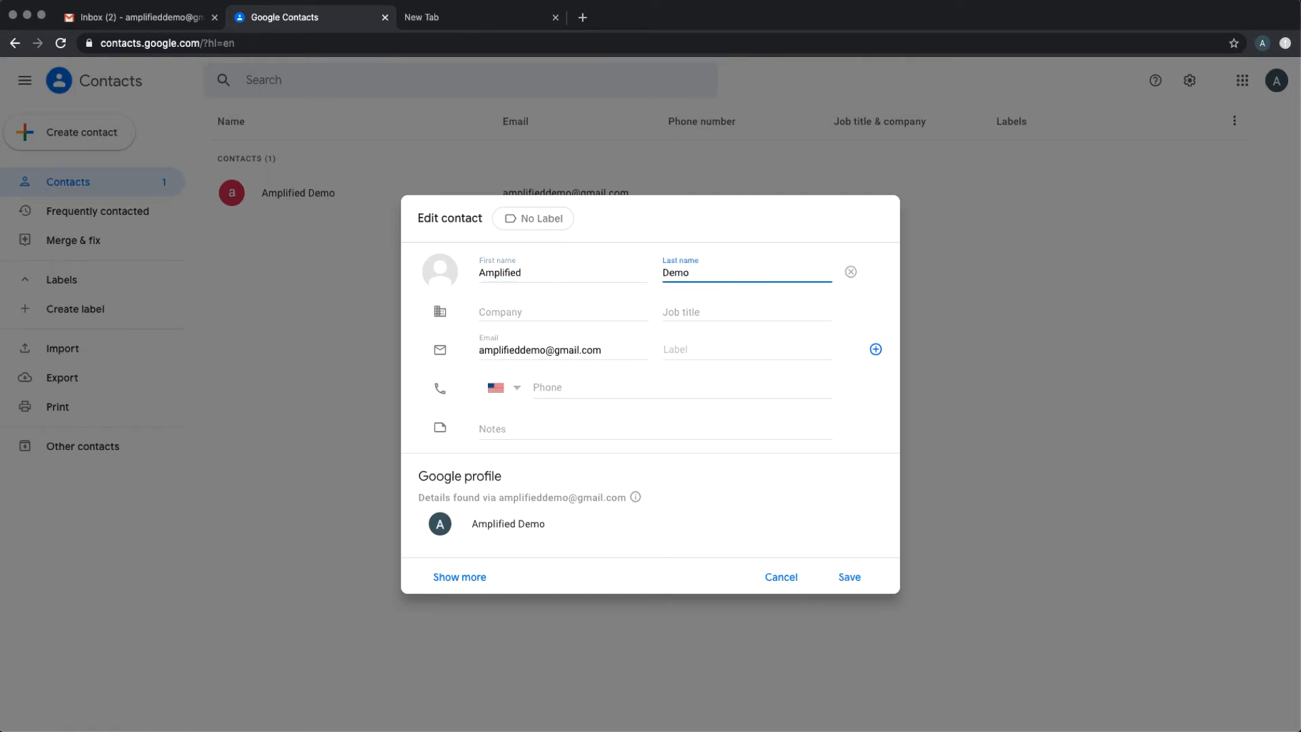
pyautogui.press('Tab')
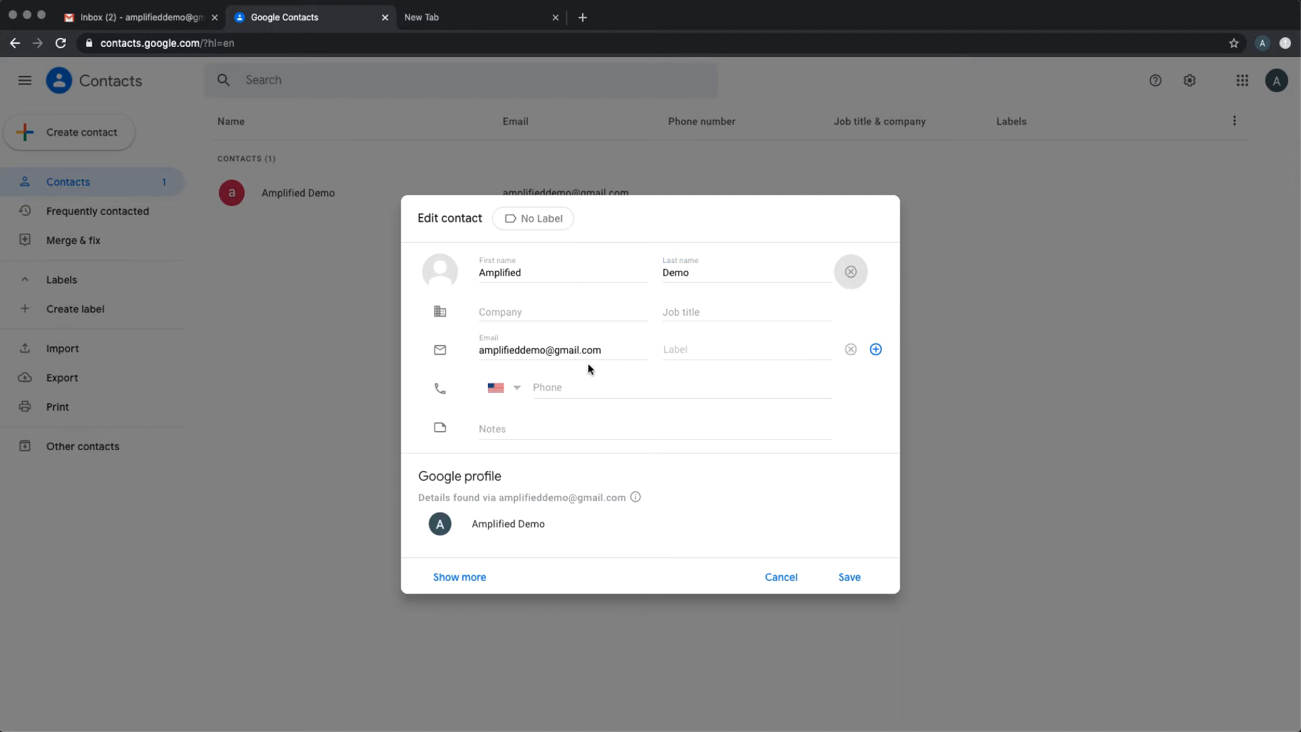
# Expand the contact form to its full set of fields and review the additional details it can hold.
pyautogui.click(714, 389)
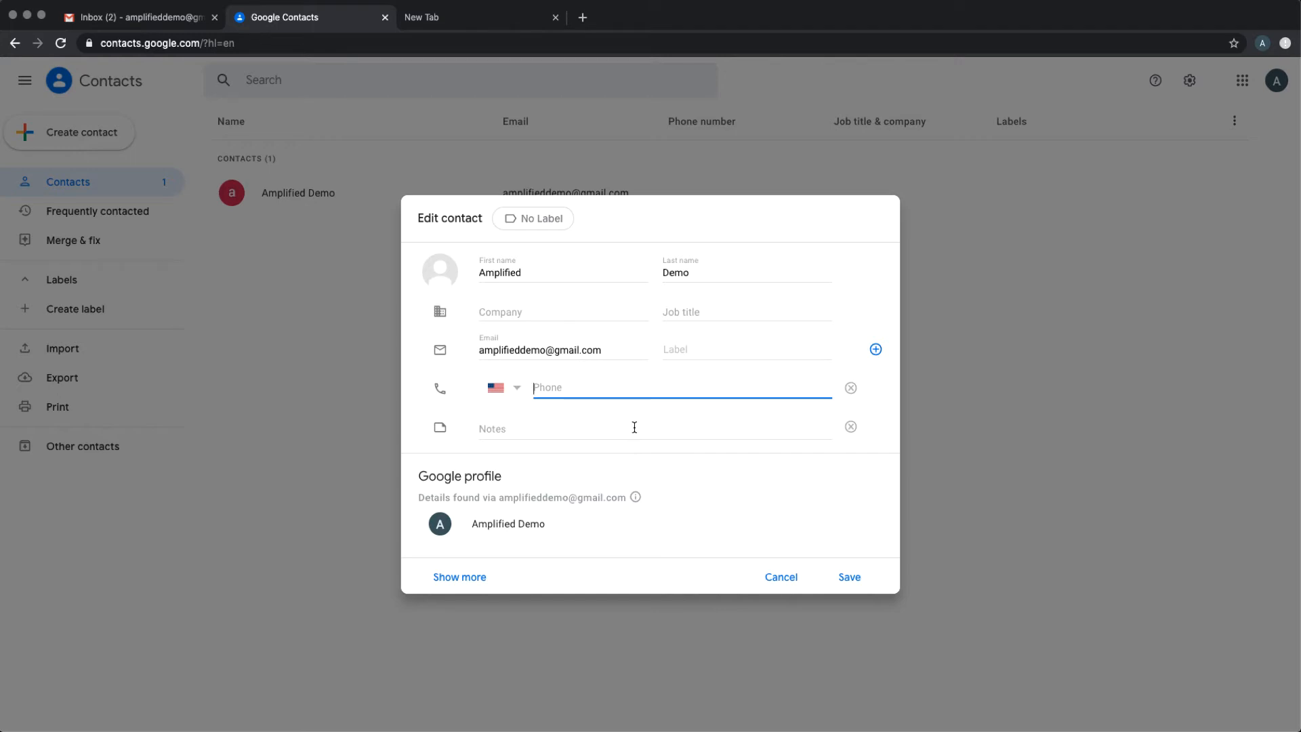
pyautogui.click(454, 578)
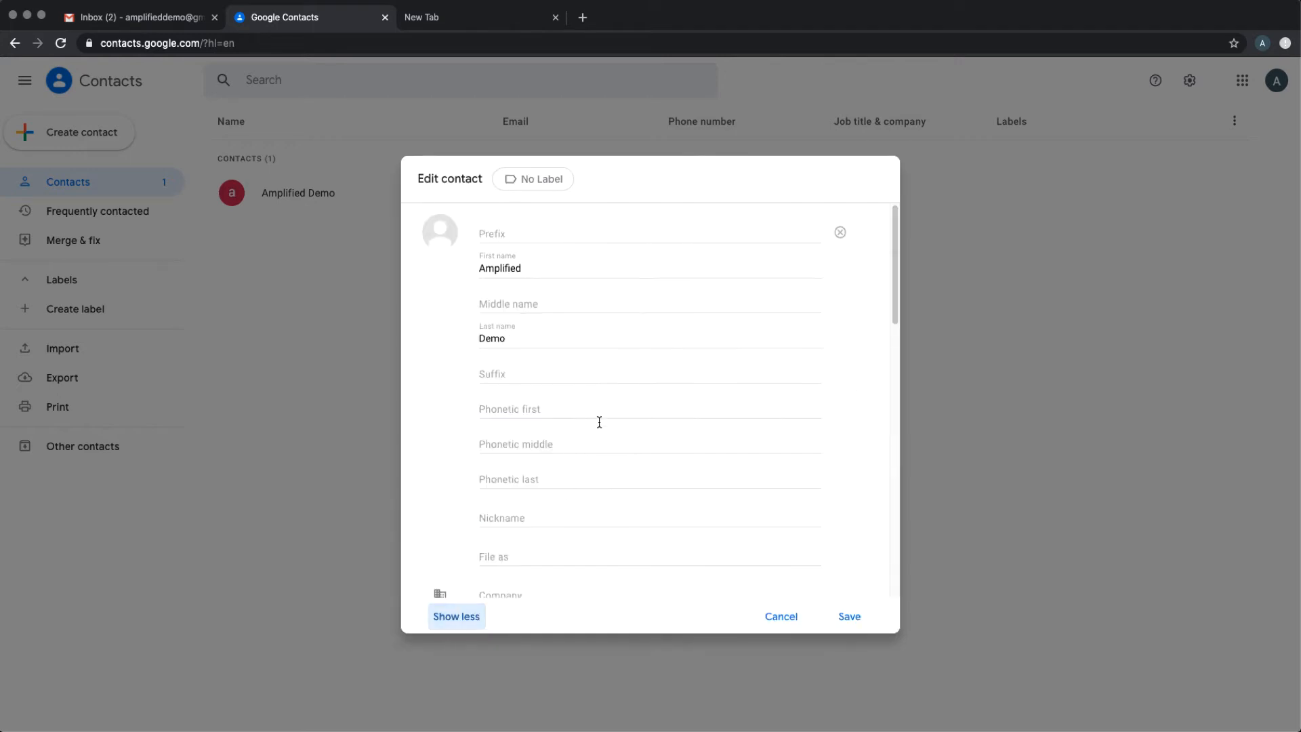
pyautogui.scroll(-4, 610, 404)
pyautogui.scroll(-8, 610, 404)
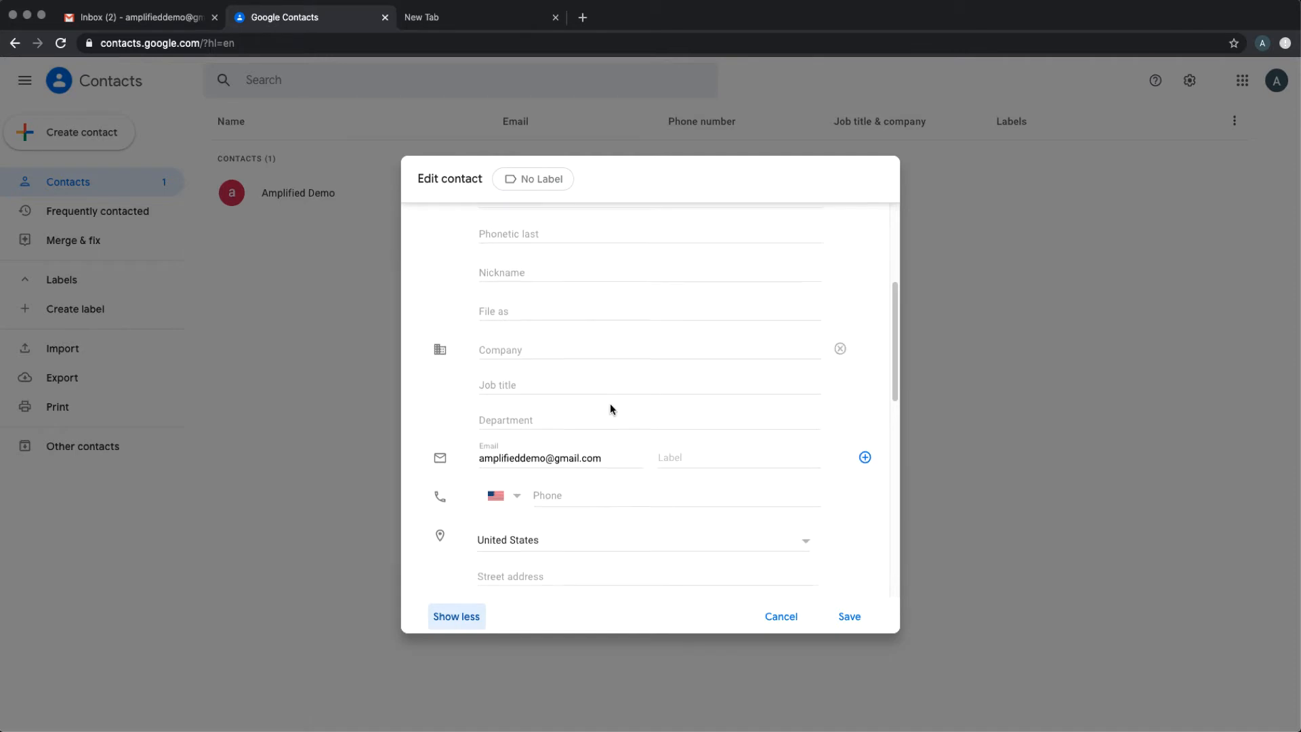
pyautogui.scroll(-3, 610, 404)
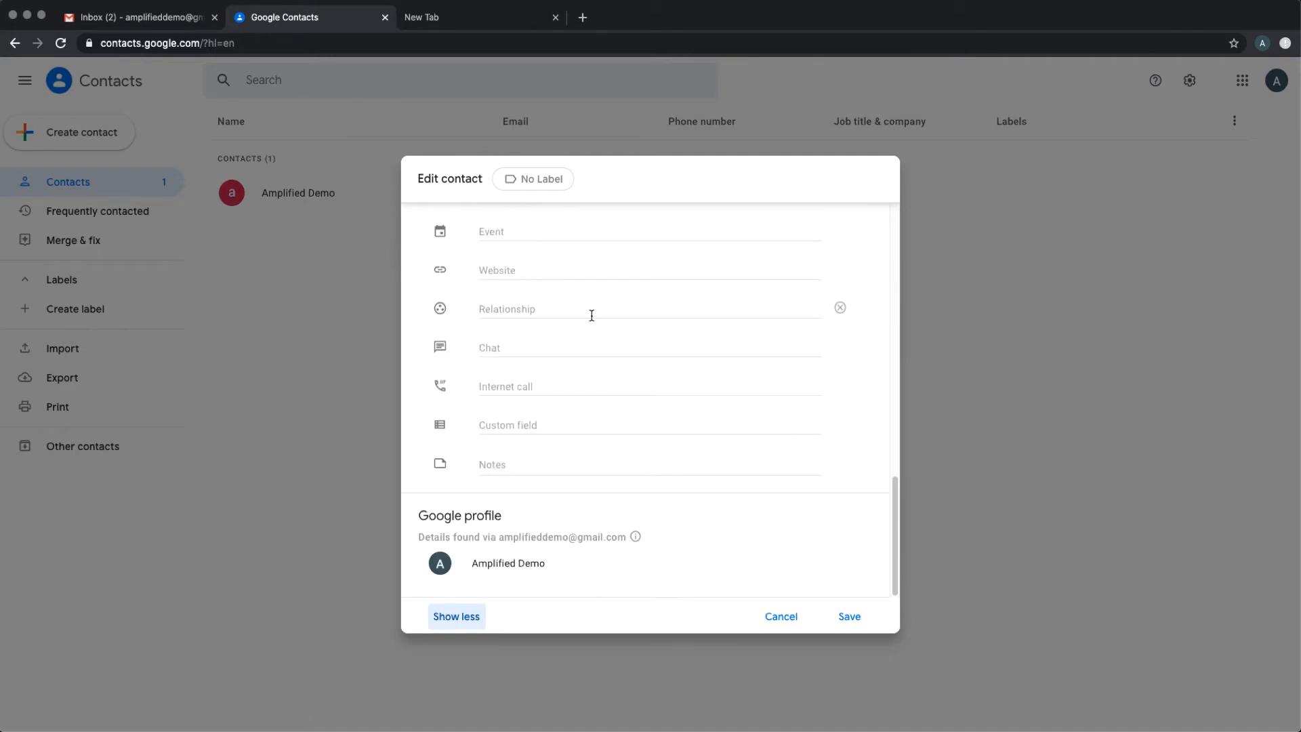
pyautogui.scroll(15, 686, 411)
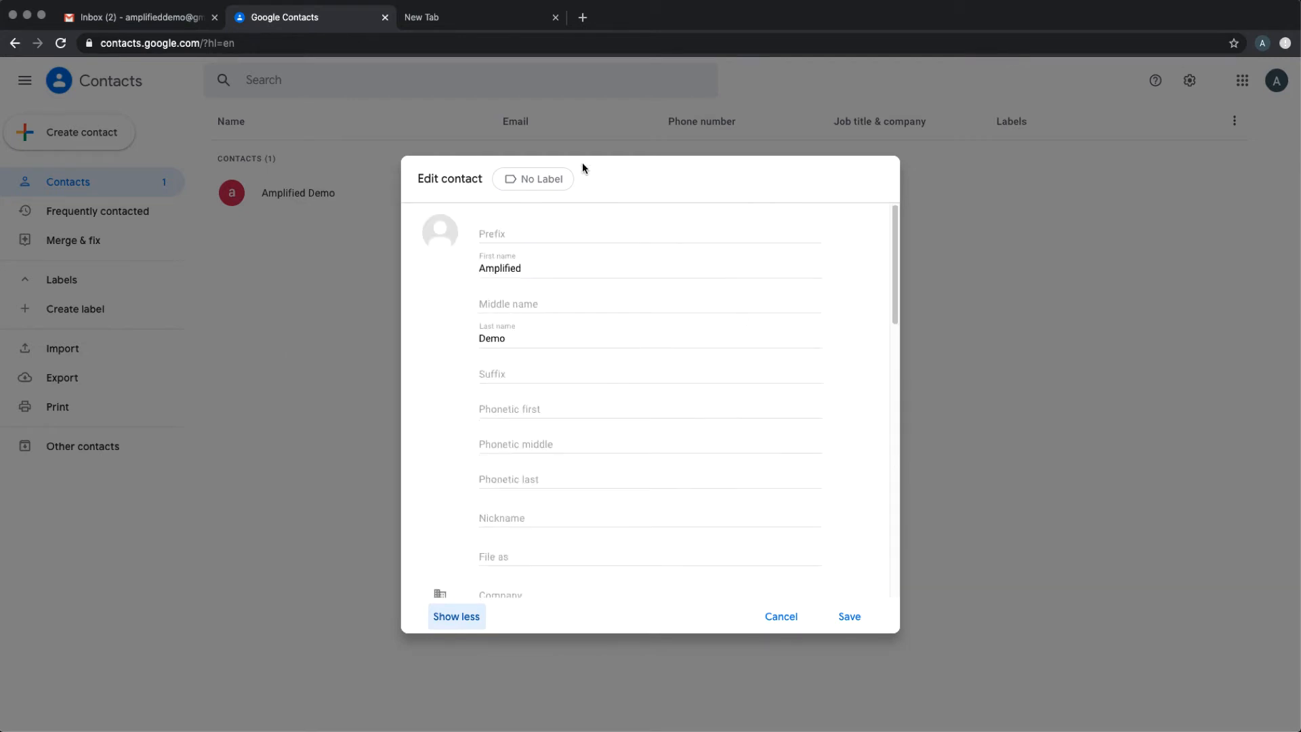
# Assign the contact to a new label named Clients, save the changes and close the contact's card.
pyautogui.click(549, 185)
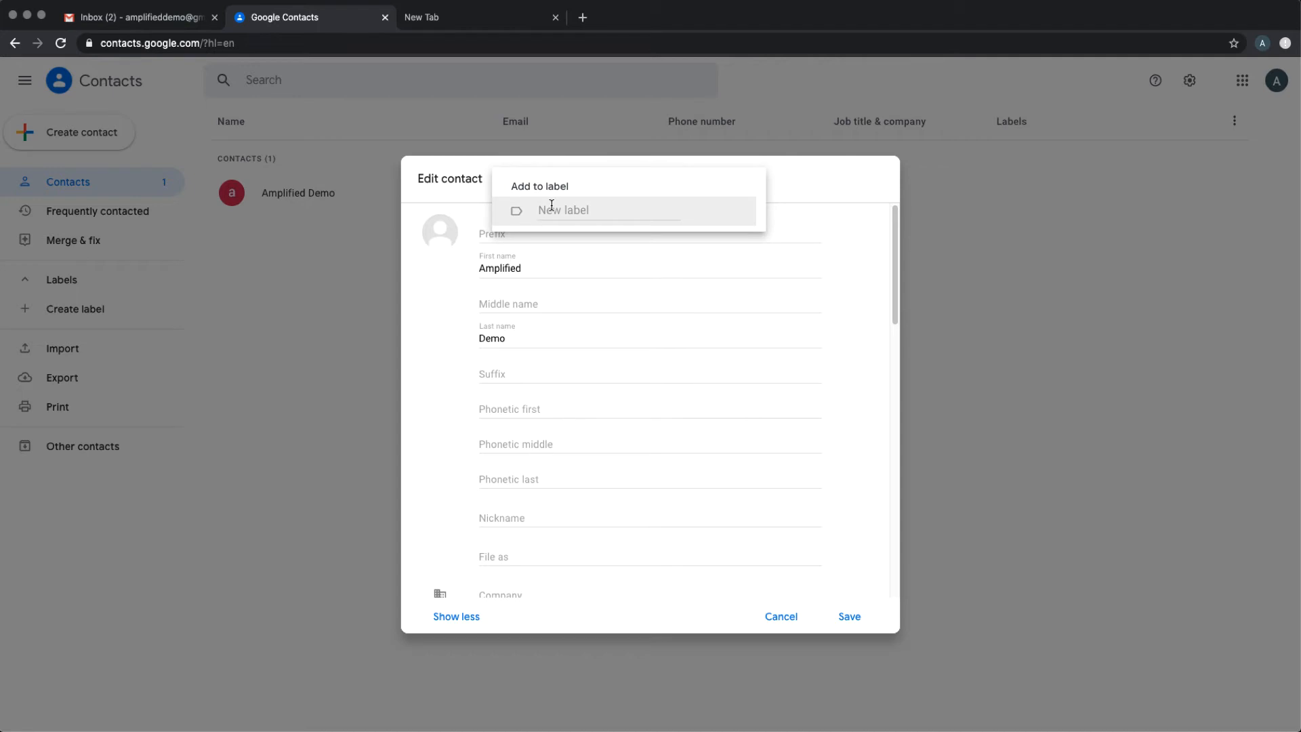
pyautogui.click(552, 205)
pyautogui.write('CLient')
pyautogui.press('BackSpace')
pyautogui.press('BackSpace')
pyautogui.press('BackSpace')
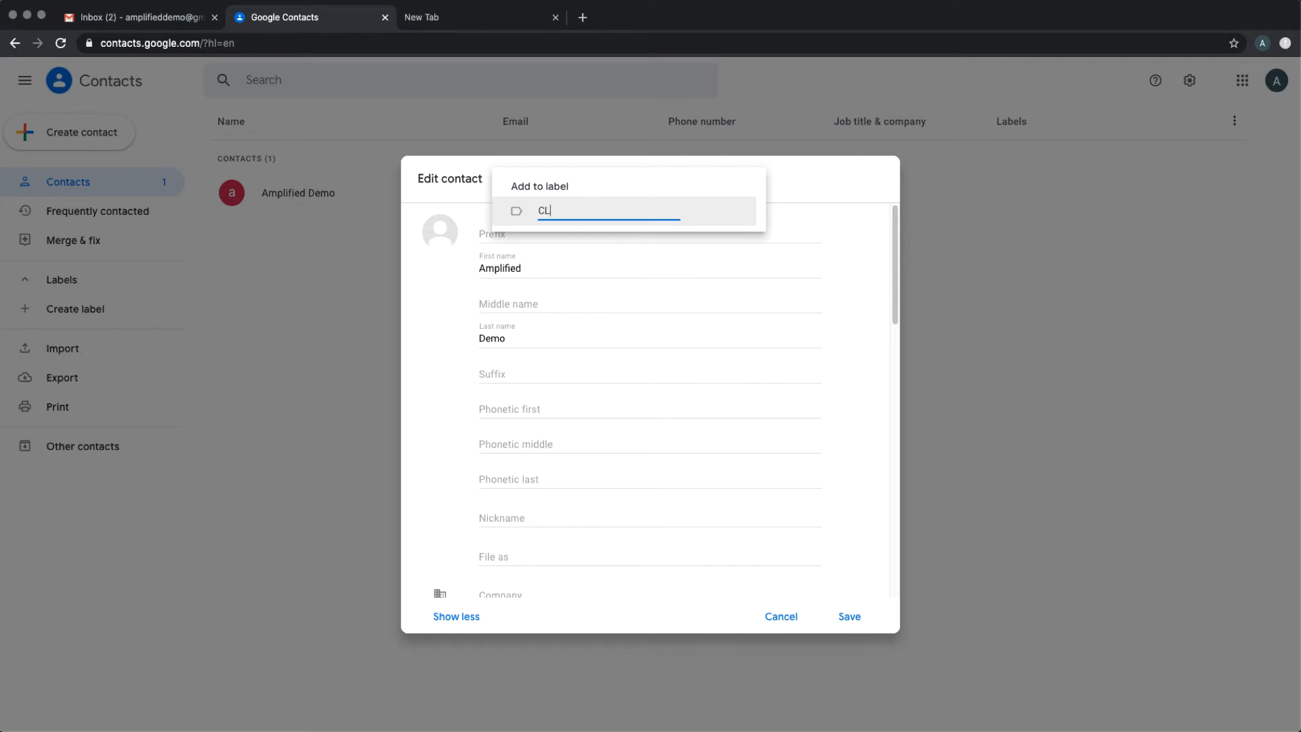
pyautogui.write('lients')
pyautogui.press('Return')
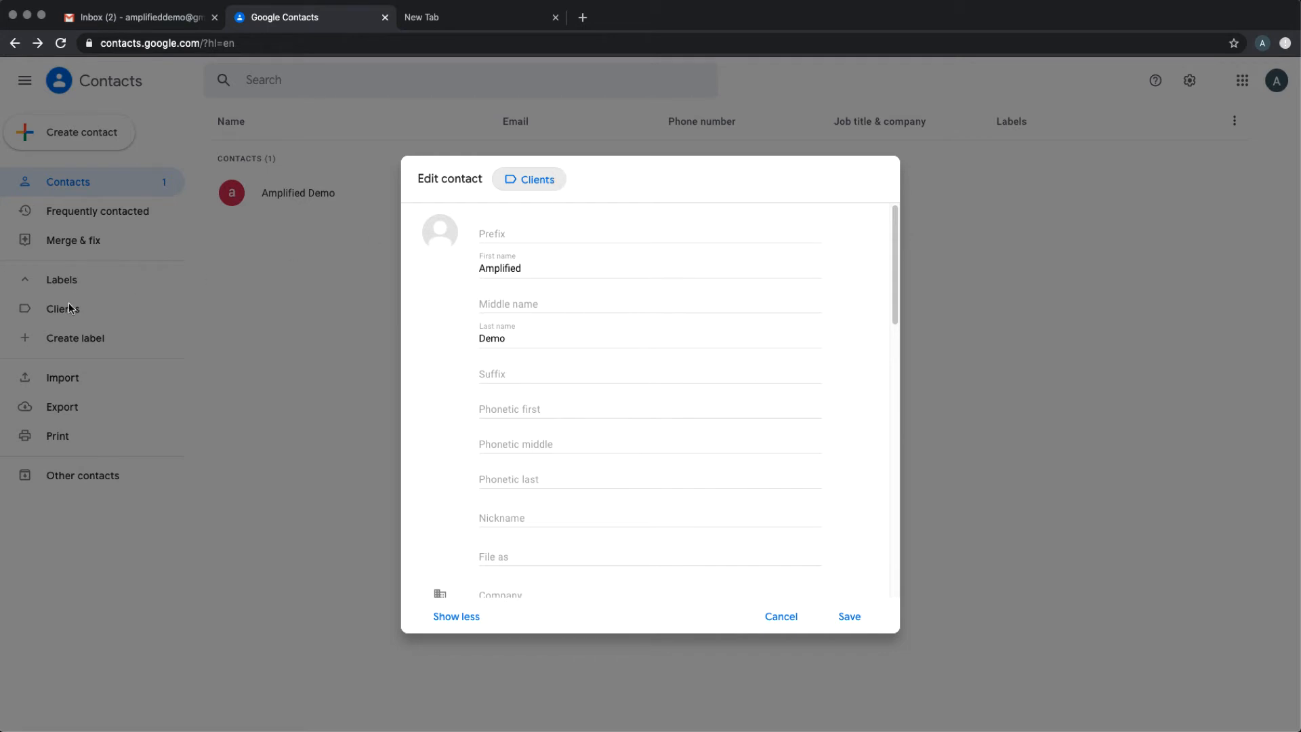
pyautogui.click(848, 616)
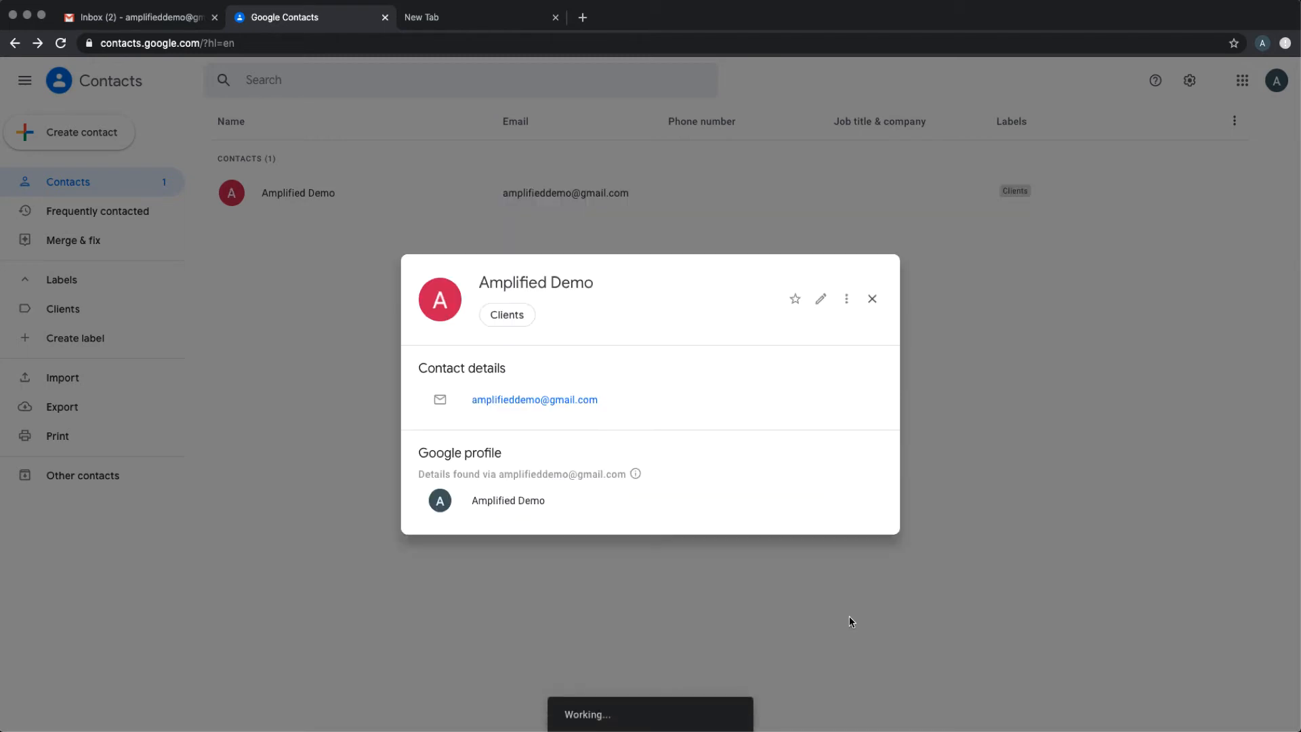
pyautogui.click(872, 300)
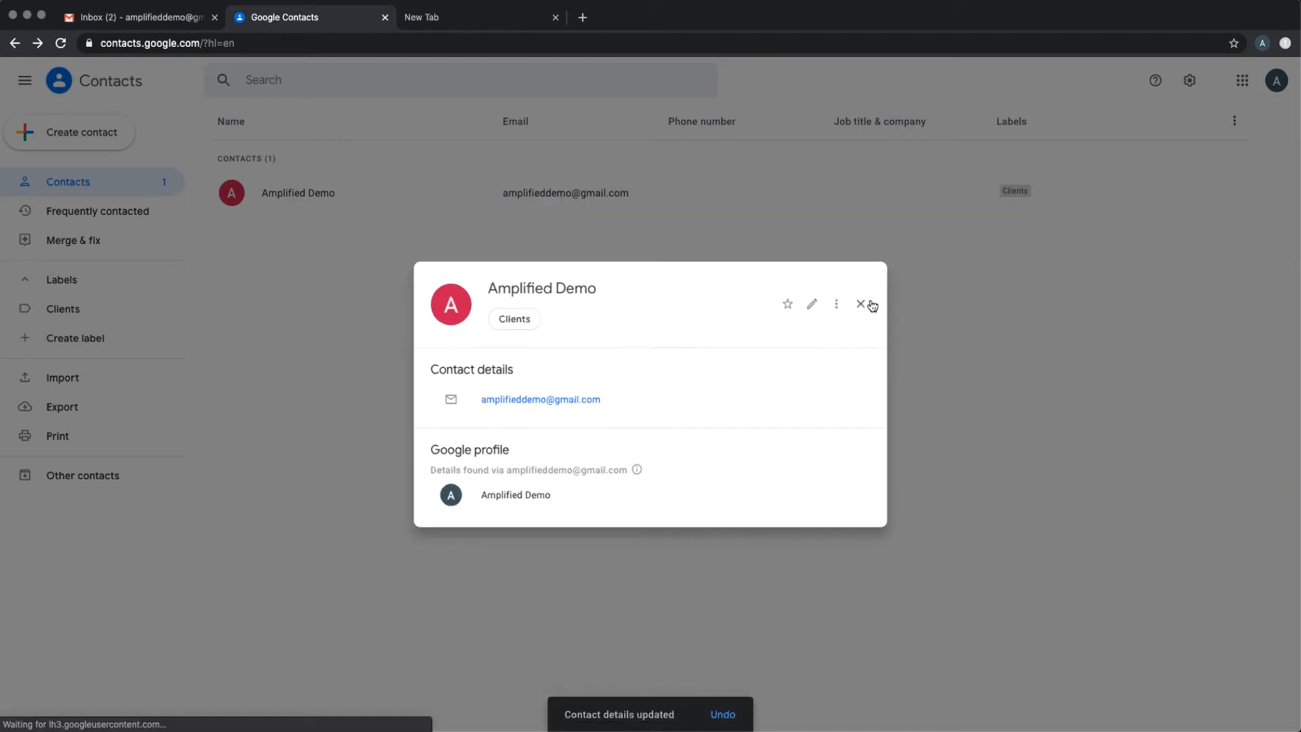
pyautogui.click(364, 204)
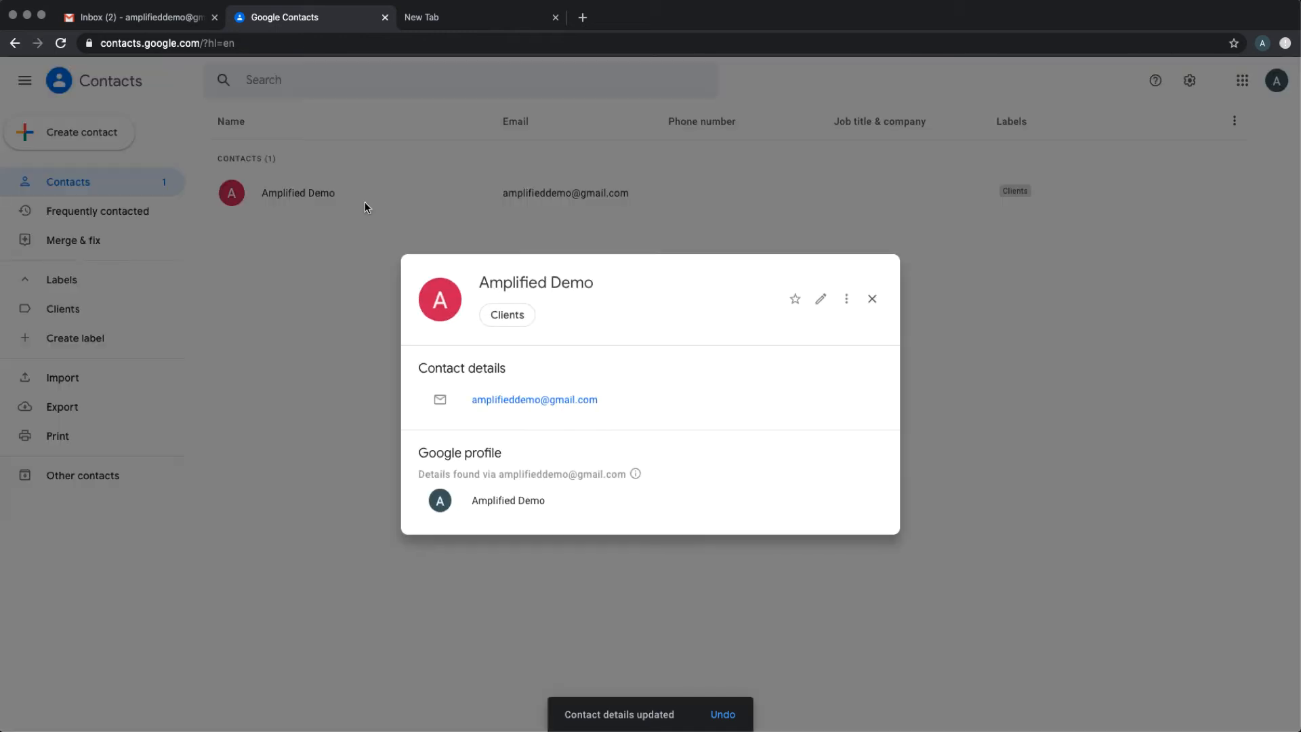
pyautogui.click(871, 299)
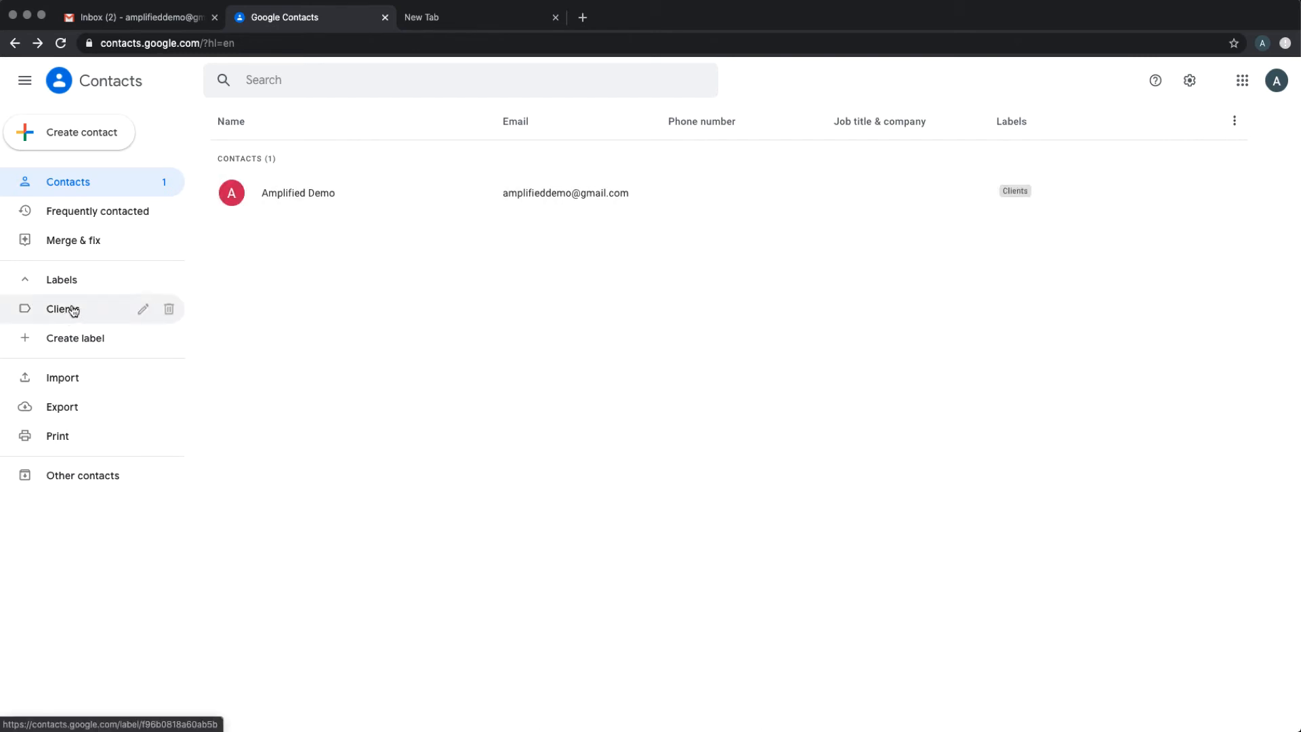
# View the contacts under the Clients label and check the Merge & fix suggestions.
pyautogui.click(73, 311)
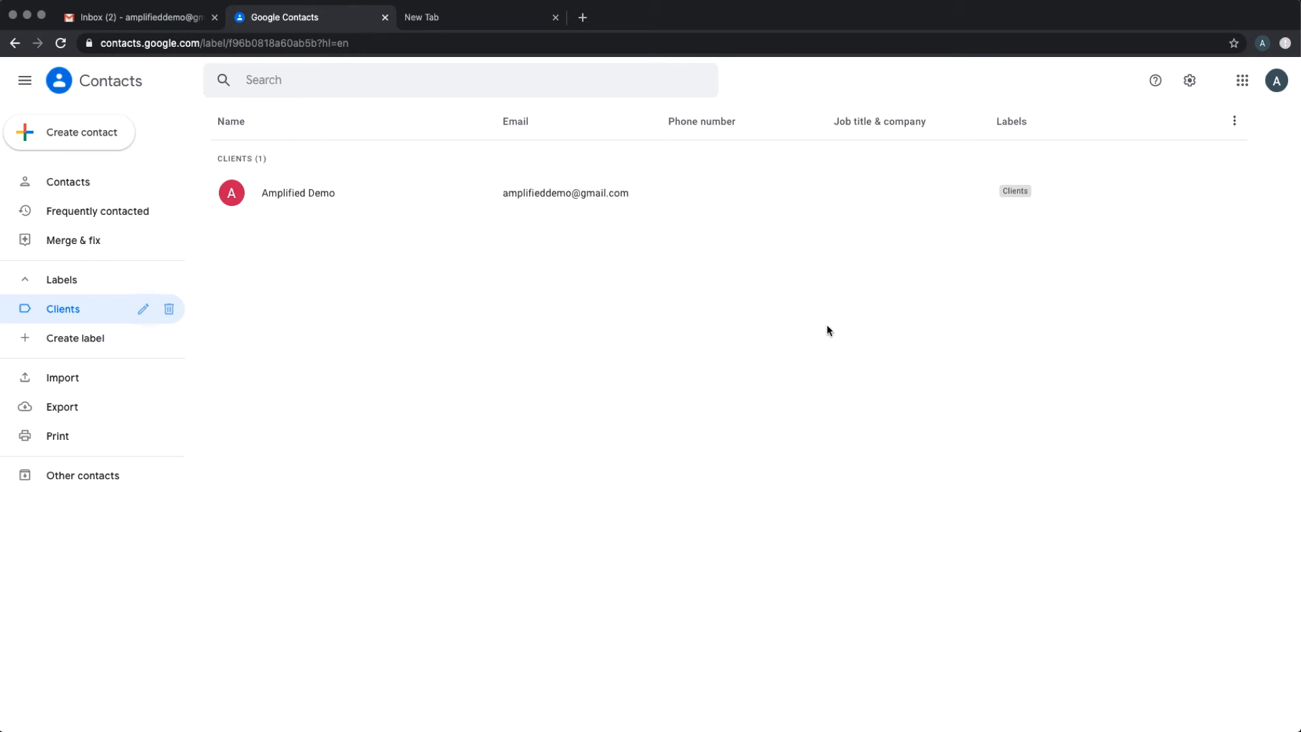
pyautogui.click(81, 241)
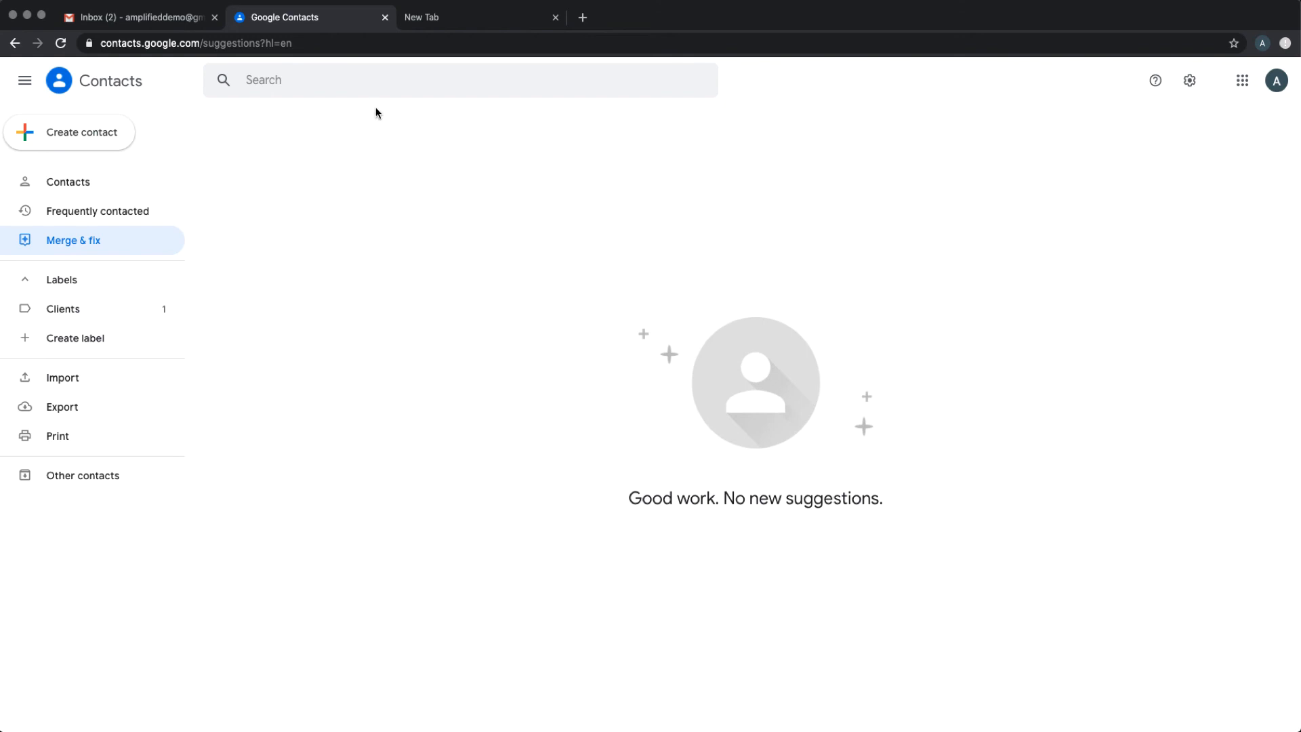
pyautogui.click(380, 79)
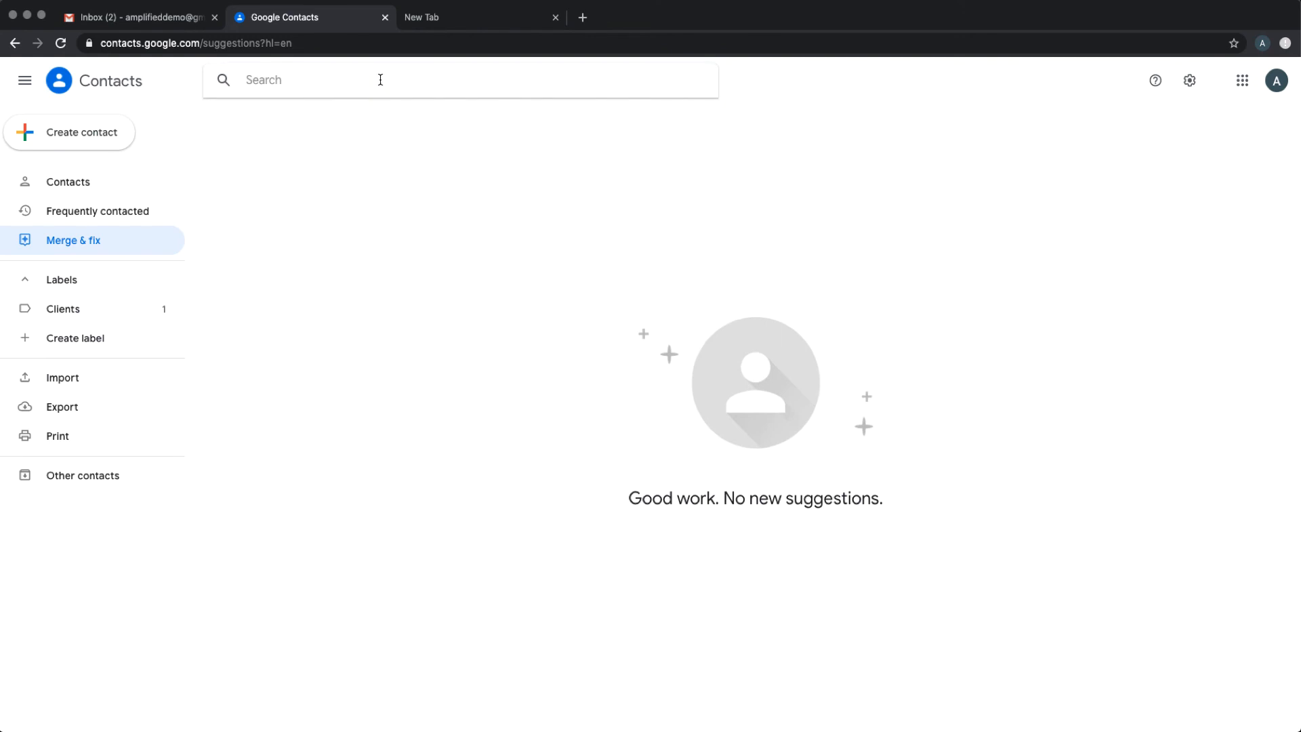
# Start a new email to the saved contact from the contact's card and close the message without sending.
pyautogui.click(93, 182)
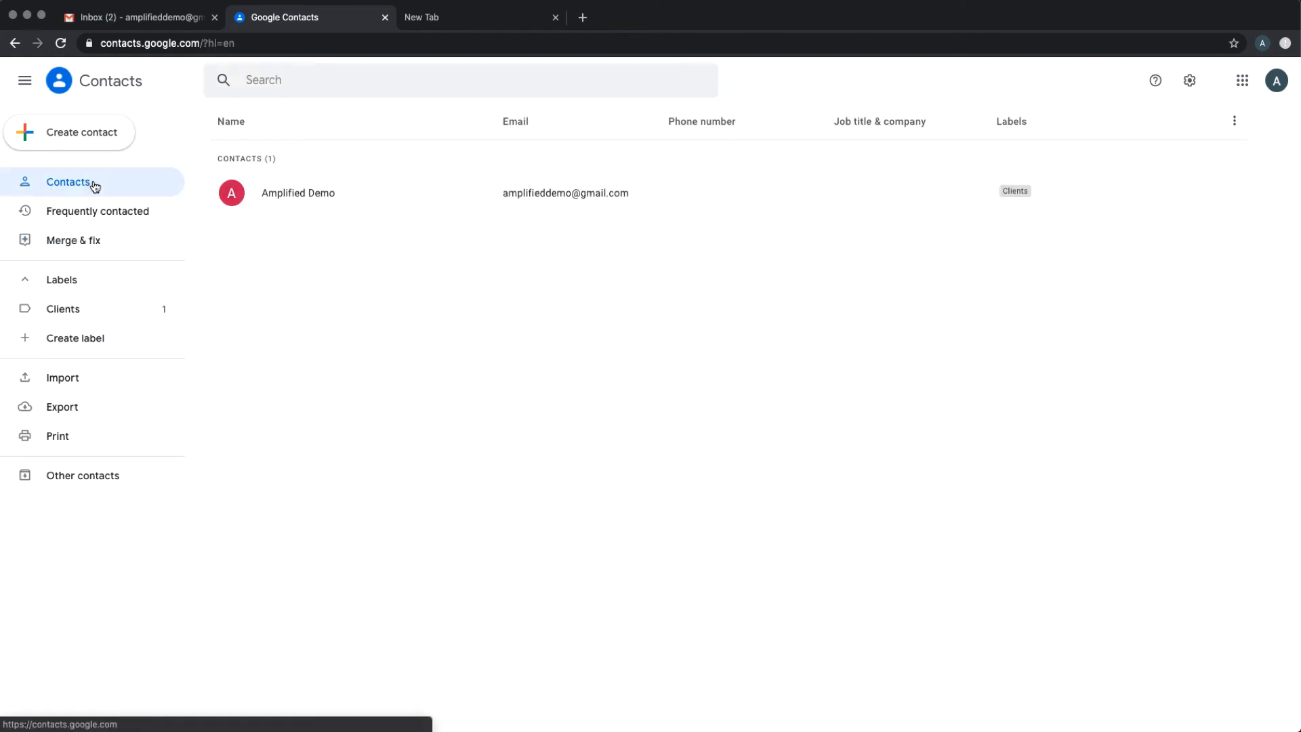
pyautogui.click(312, 196)
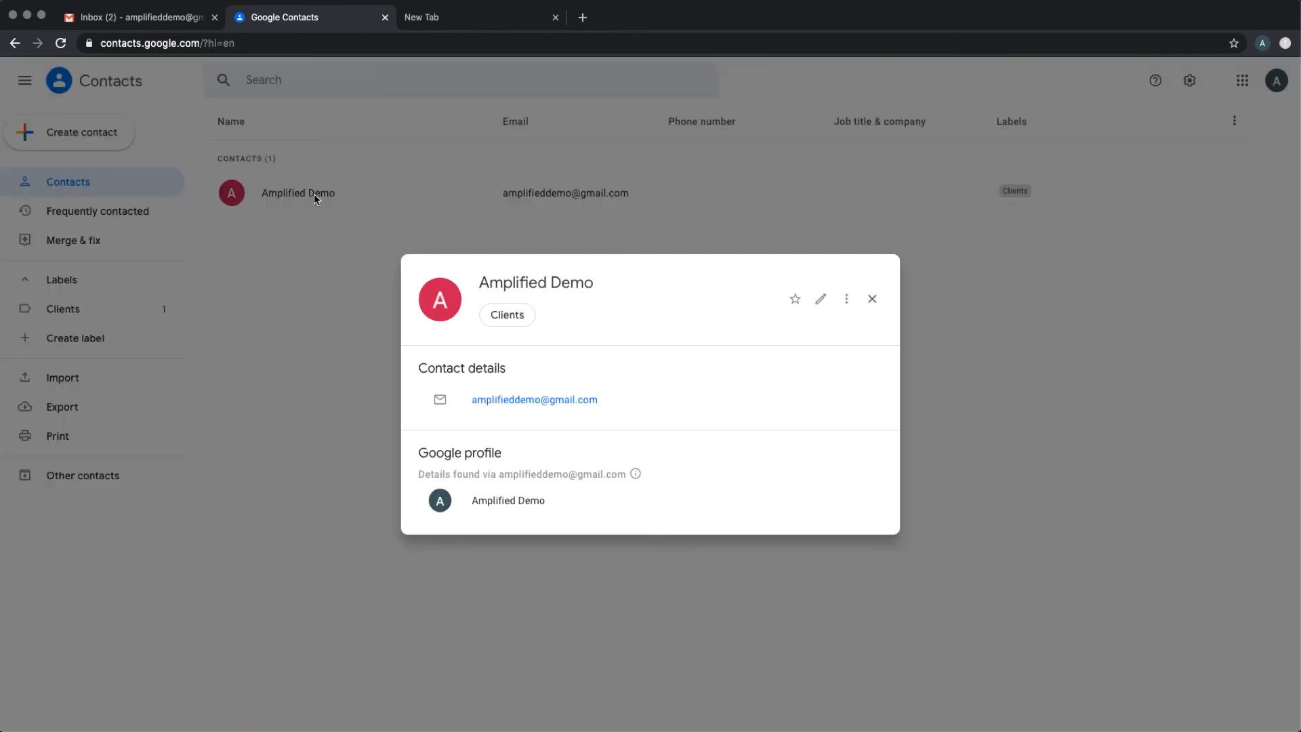
pyautogui.click(551, 399)
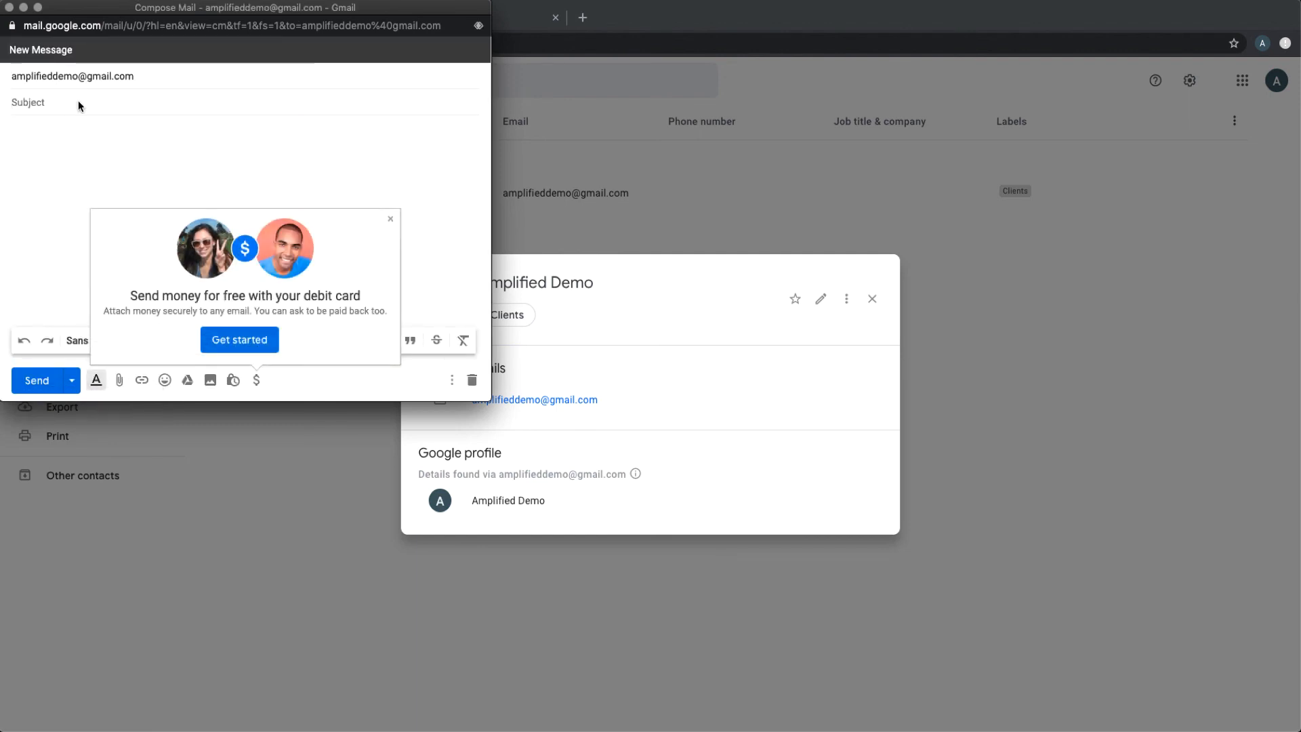
pyautogui.moveTo(68, 75)
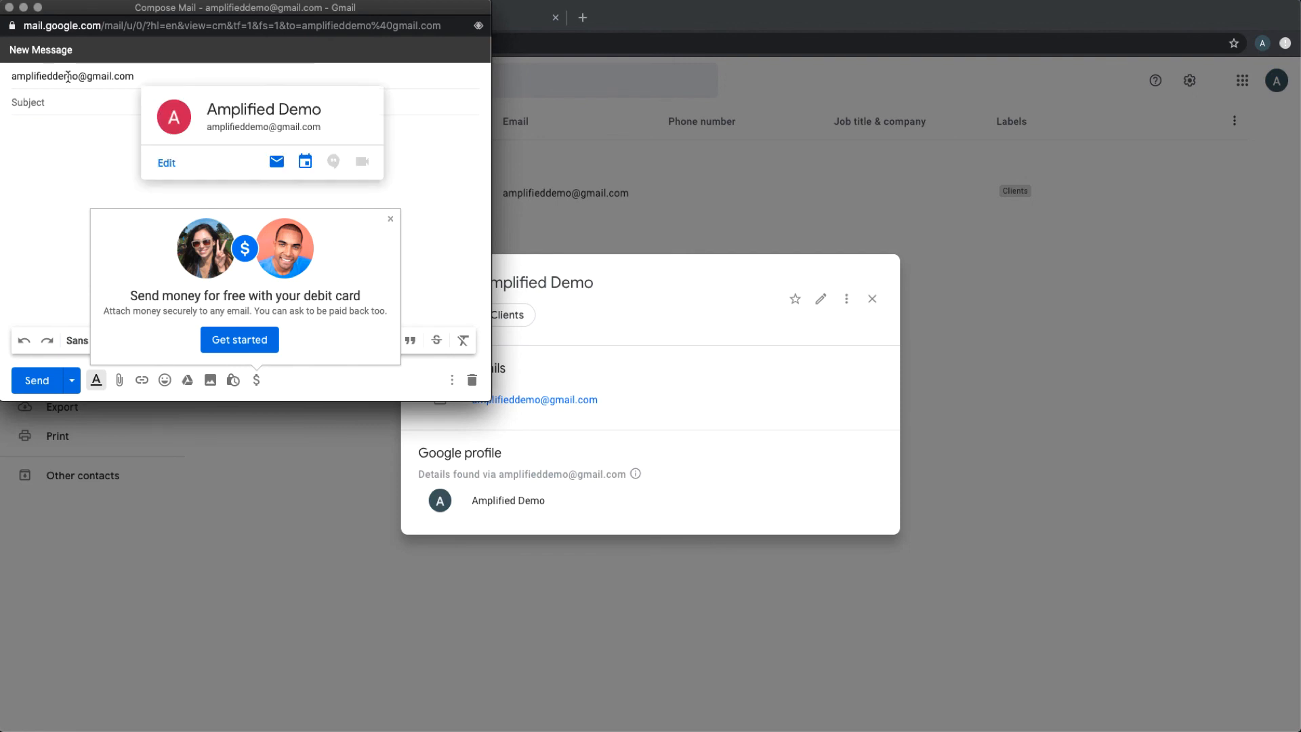
pyautogui.click(9, 8)
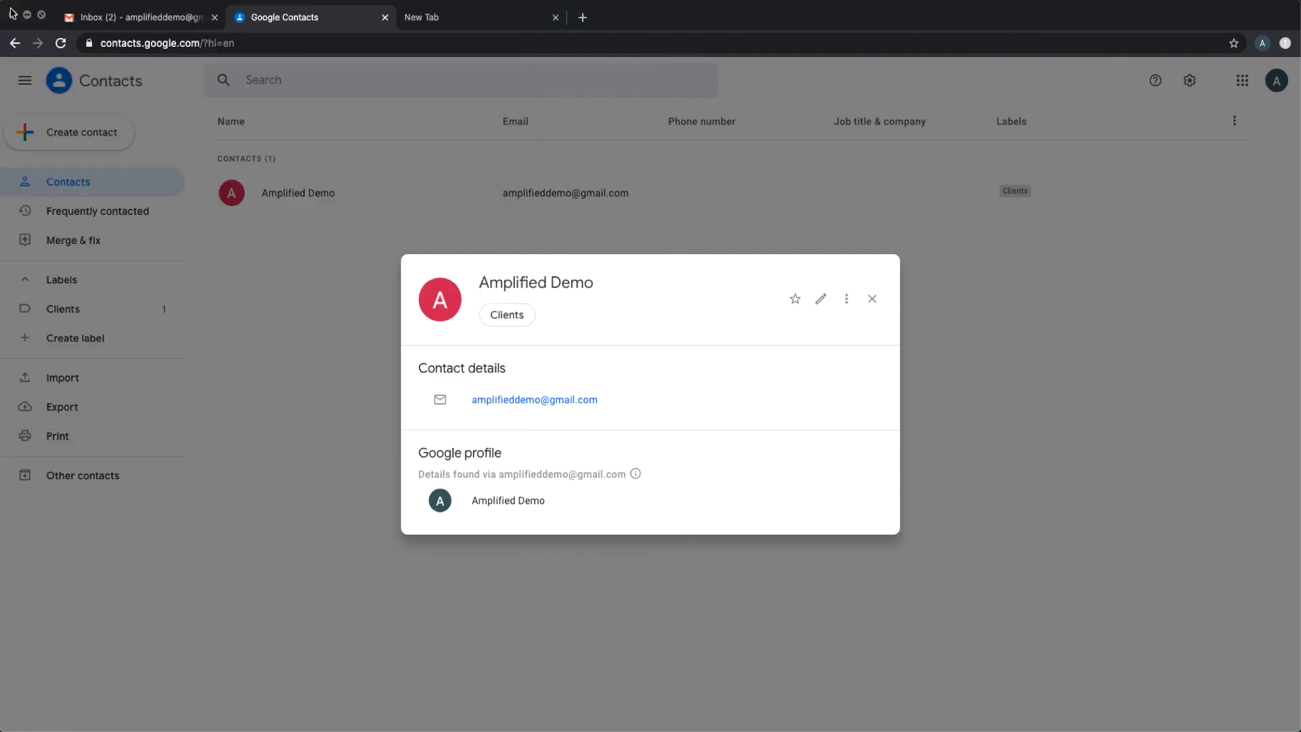
pyautogui.click(871, 298)
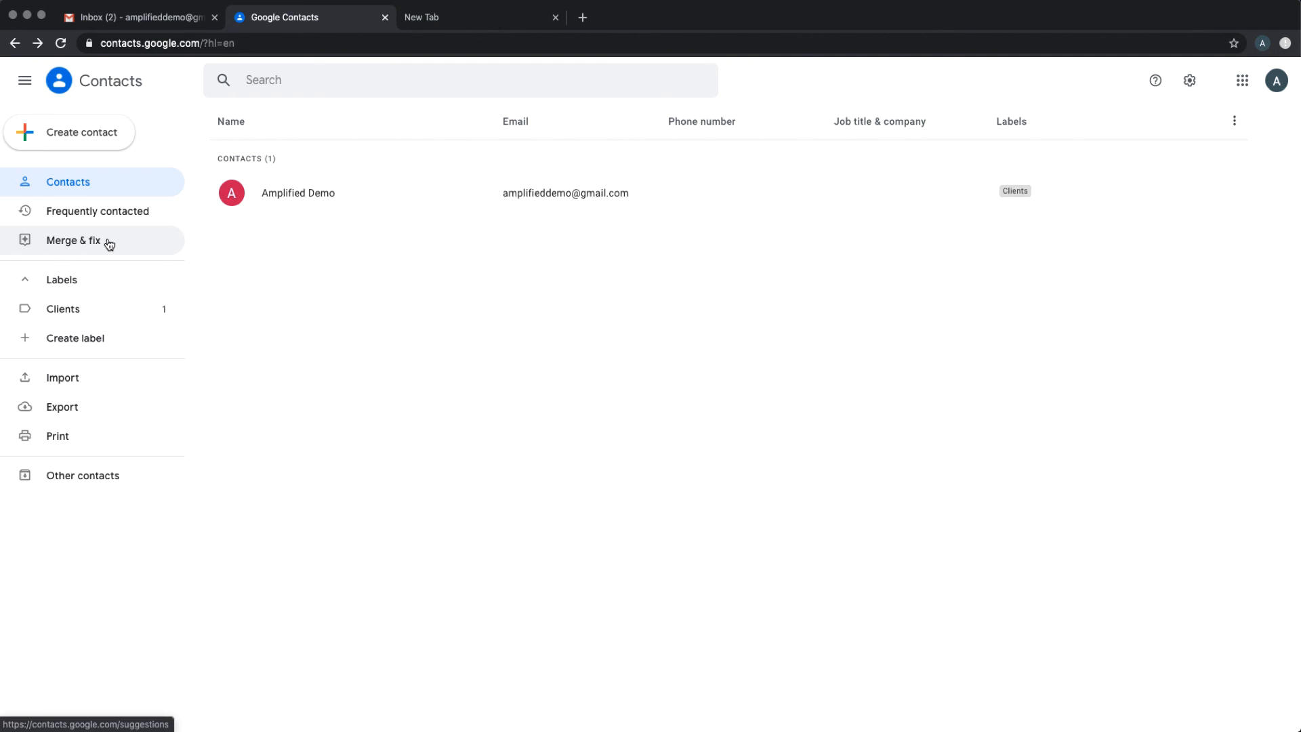
pyautogui.moveTo(1217, 212)
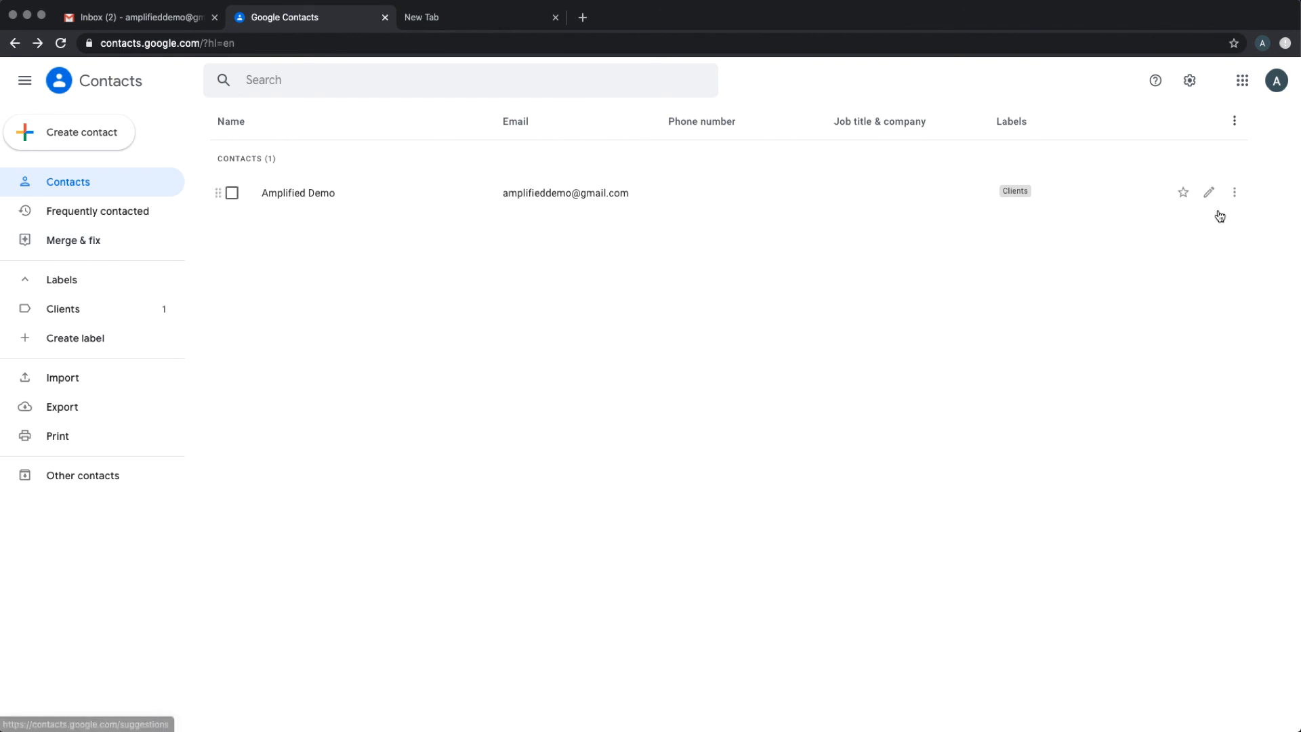